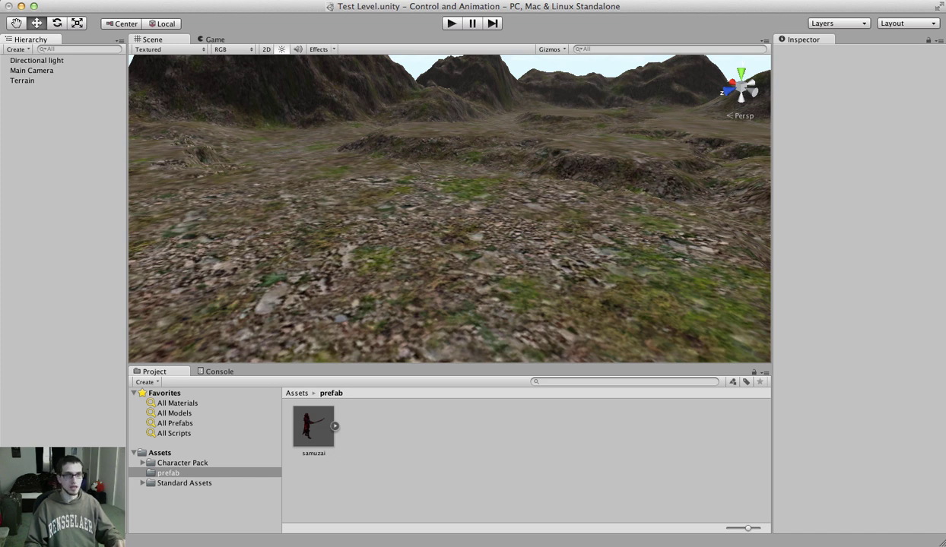
- Select the Terrain, orbit the scene, then select the samuzai prefab in the prefab folder
left_click(557, 280)
left_click_drag(557, 281, 608, 293, "alt")
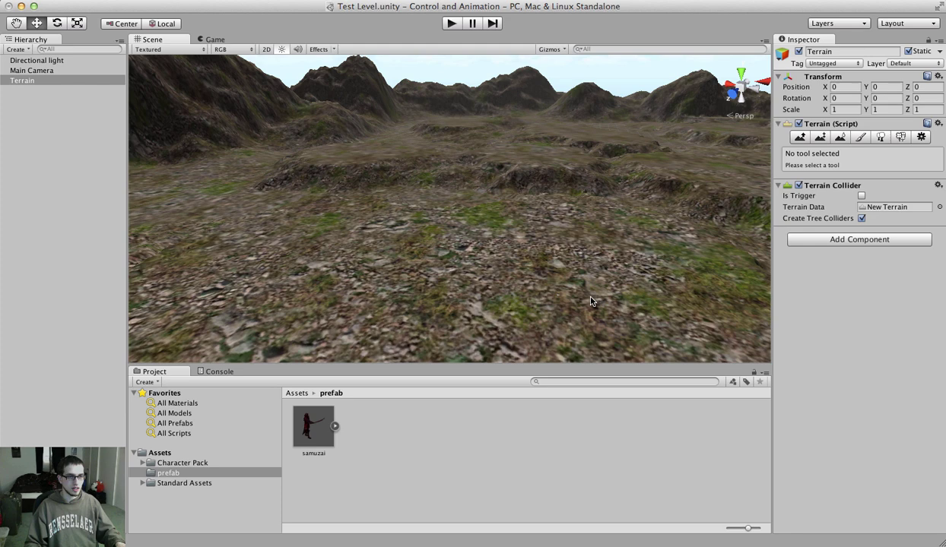
left_click(326, 446)
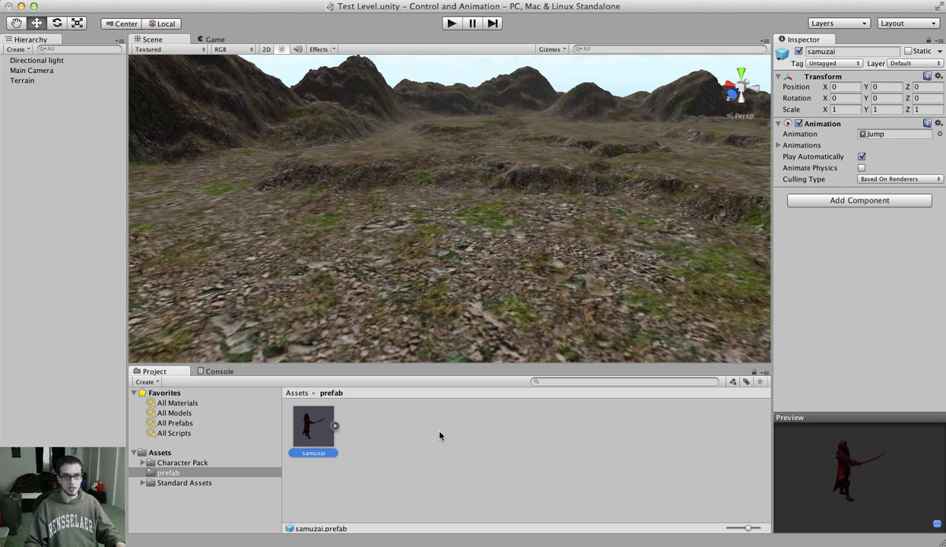
- Expand the Animations list to show the idle, Walk, Run, Jump and Attack clips
left_click(779, 145)
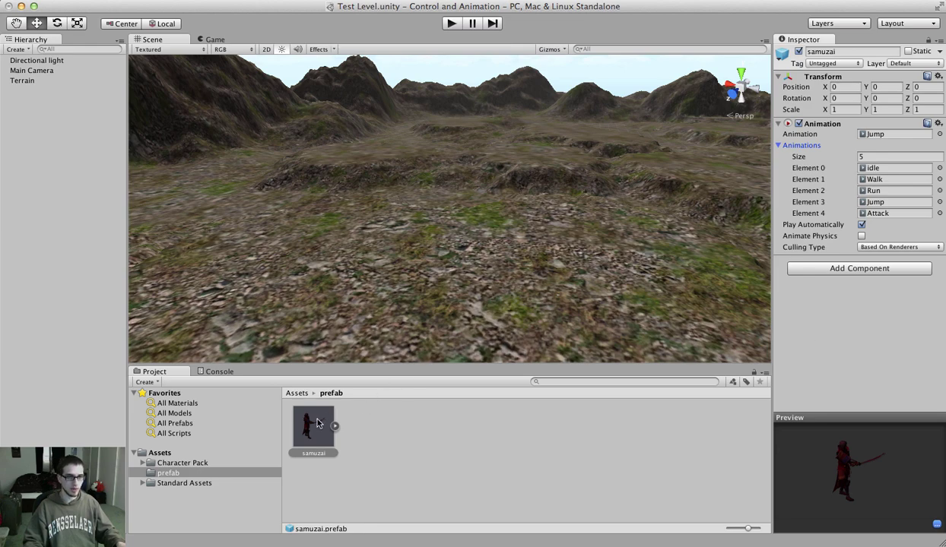
- Place samuzai on the terrain, move and align Main Camera to the view, then test in Play mode
left_click_drag(314, 426, 309, 266)
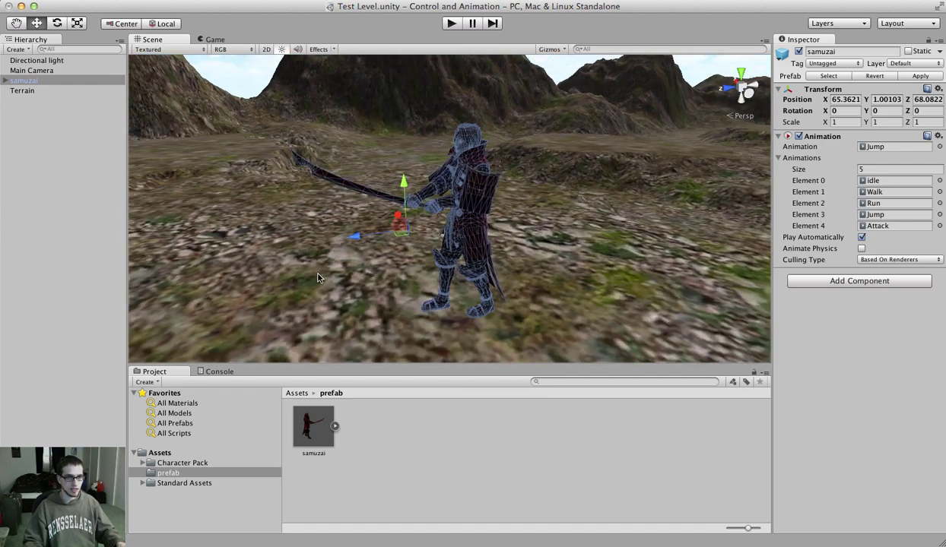
left_click_drag(479, 240, 532, 220, "alt")
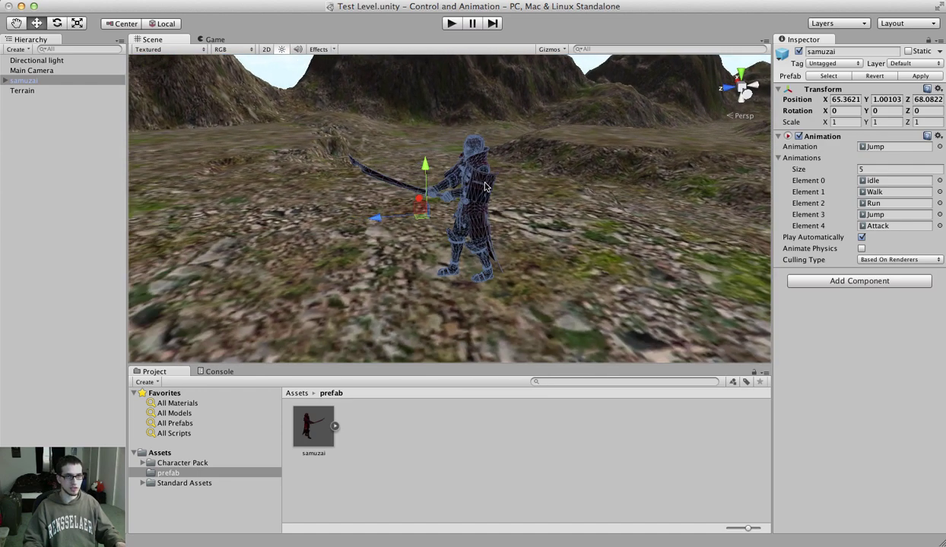
left_click(41, 70)
left_click(164, 2)
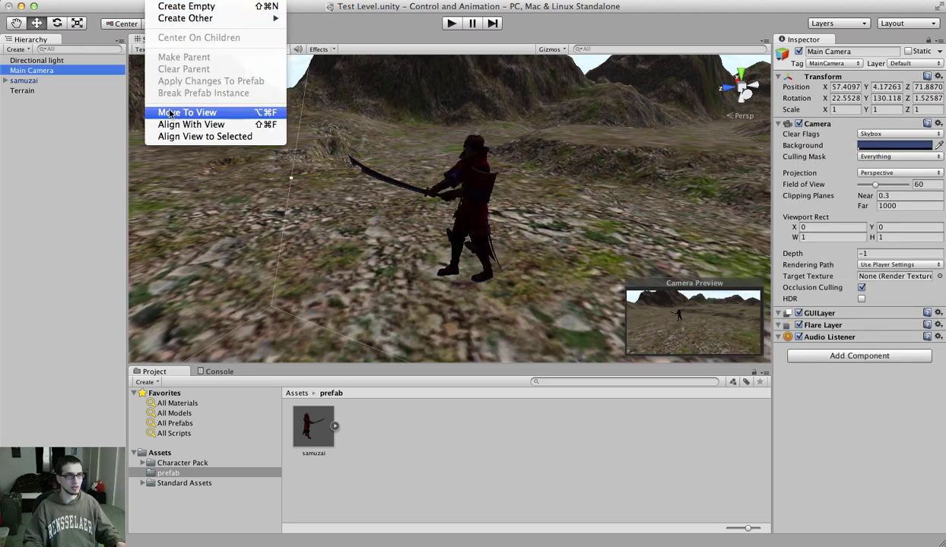
left_click(172, 112)
left_click(164, 2)
left_click(174, 124)
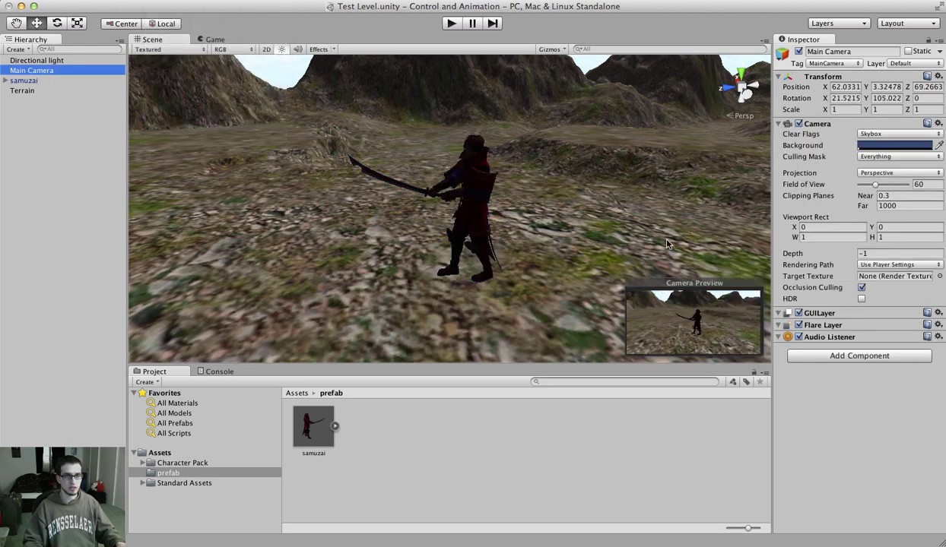
left_click(446, 27)
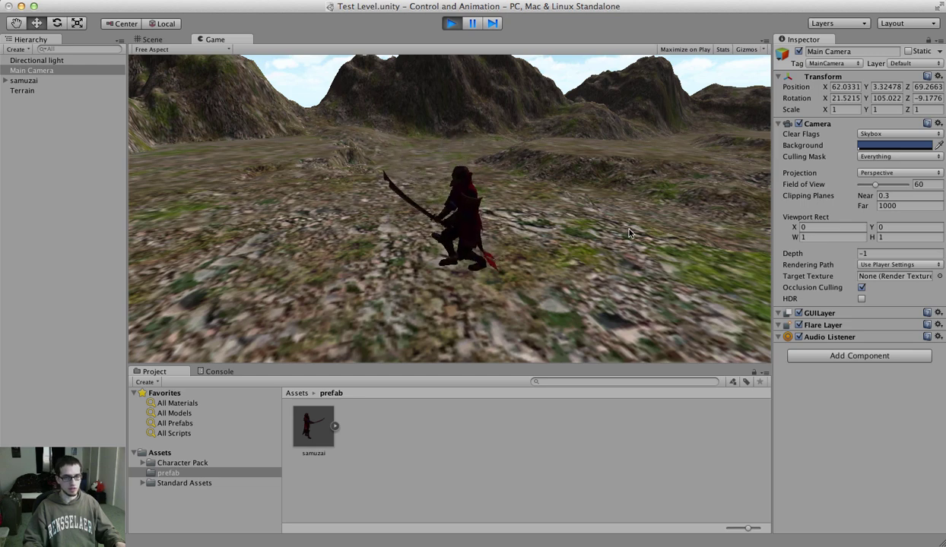
- Set samuzai's default animation to the Character Pack idle clip and test it in Play mode
left_click(451, 23)
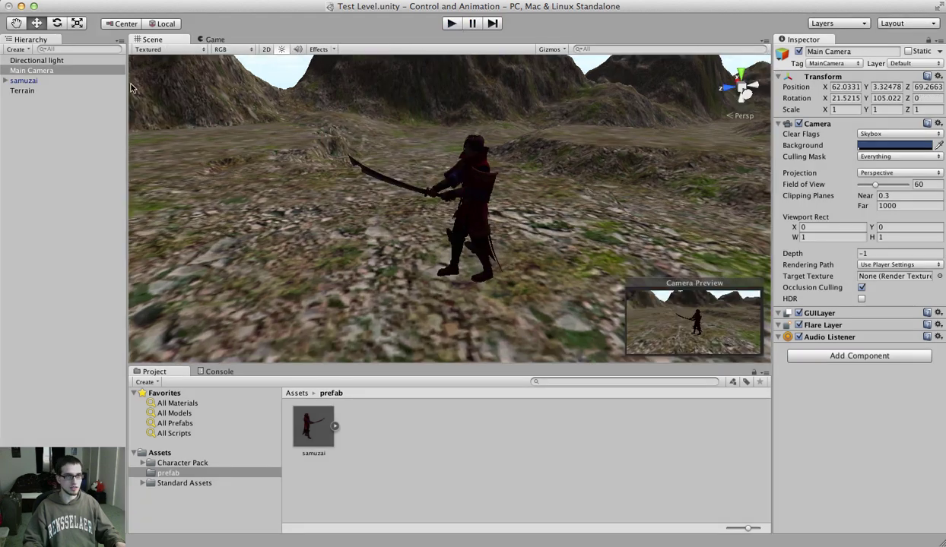
left_click(23, 81)
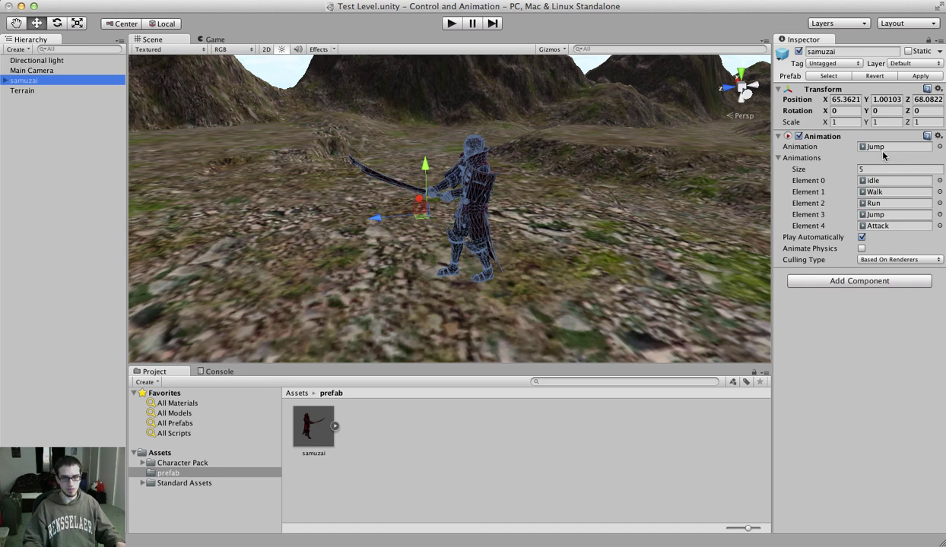
left_click(938, 147)
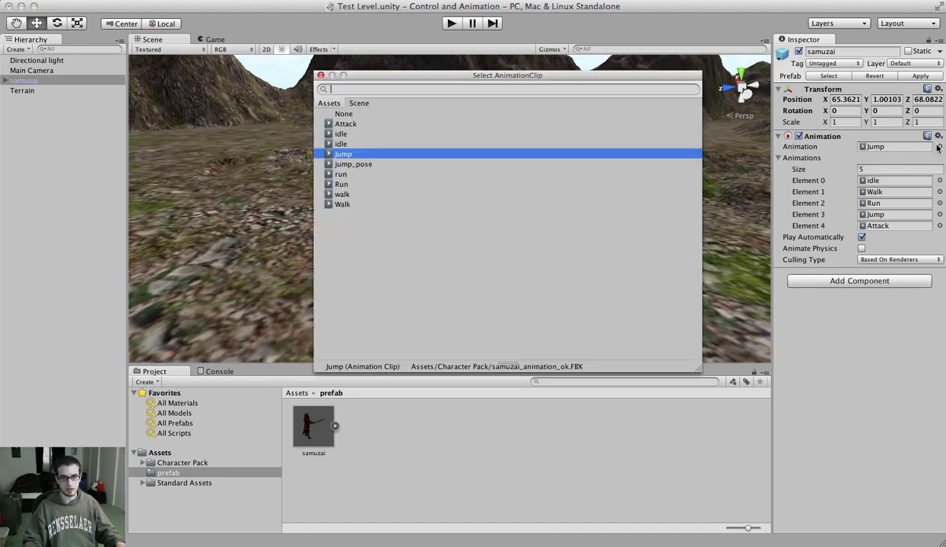
left_click(325, 143)
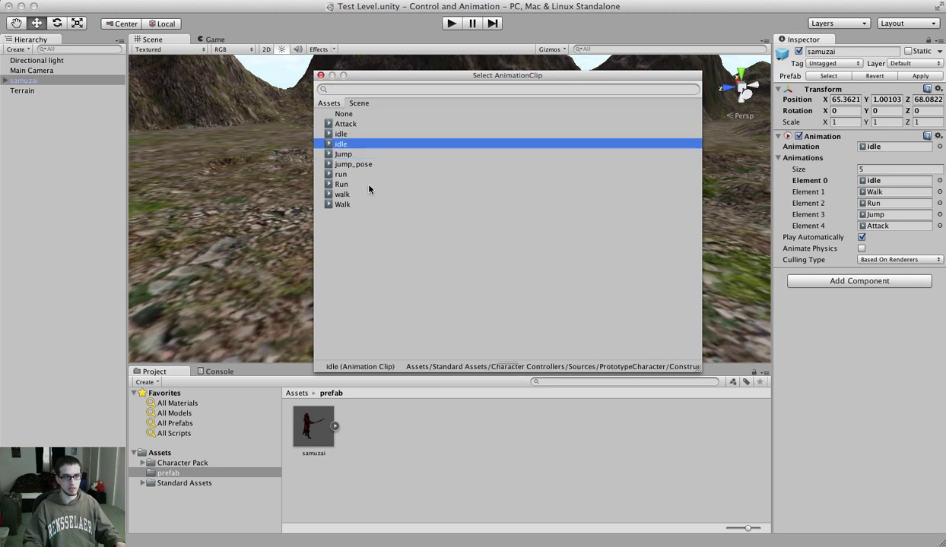
left_click(340, 133)
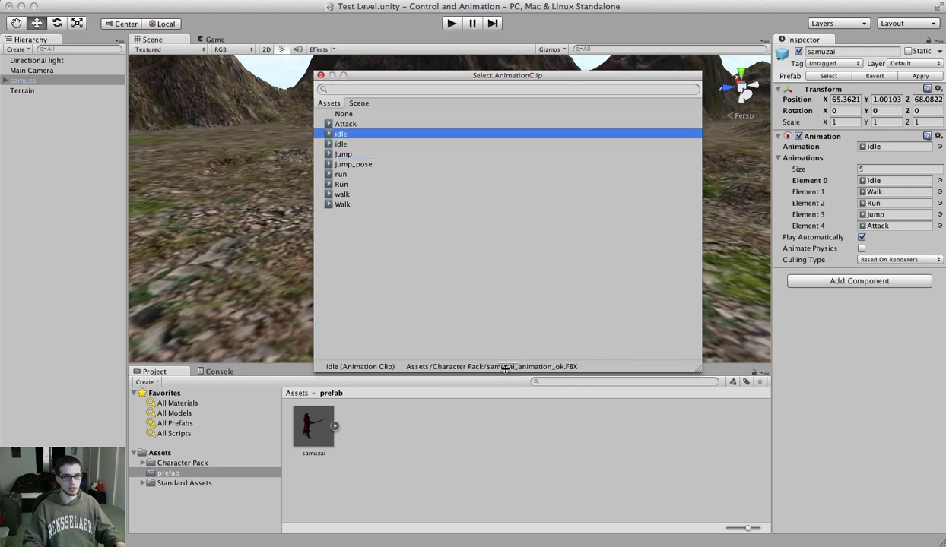
double_click(342, 134)
left_click(450, 23)
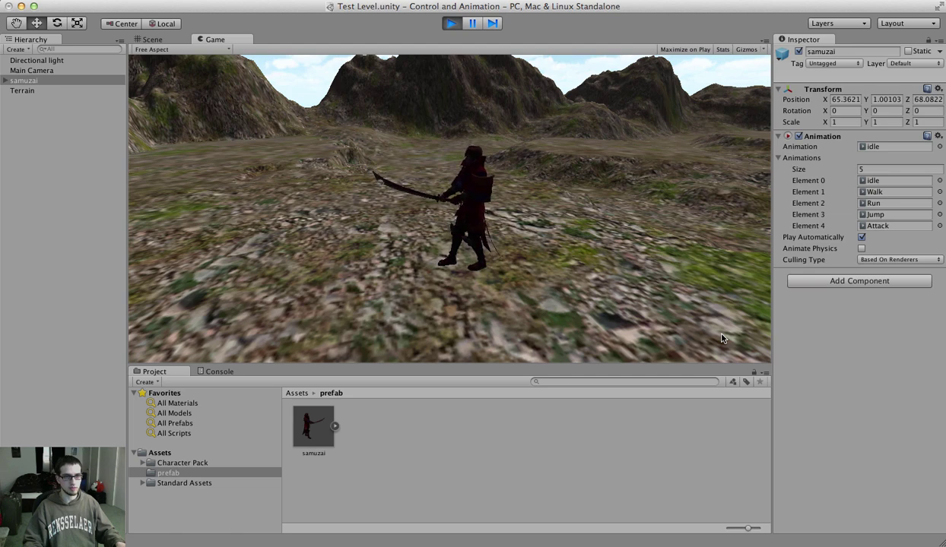
left_click(450, 23)
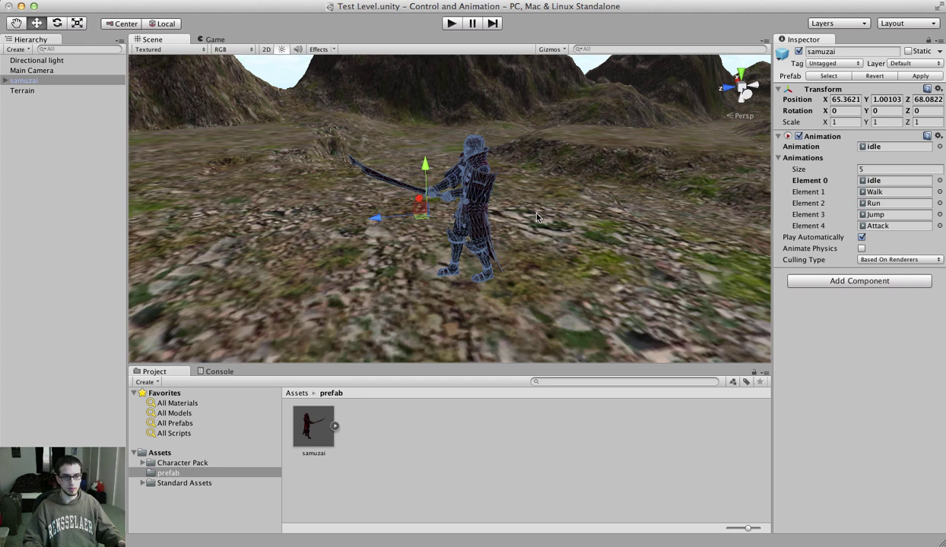
- Import the Character Controller standard package with all its items
left_click(126, 1)
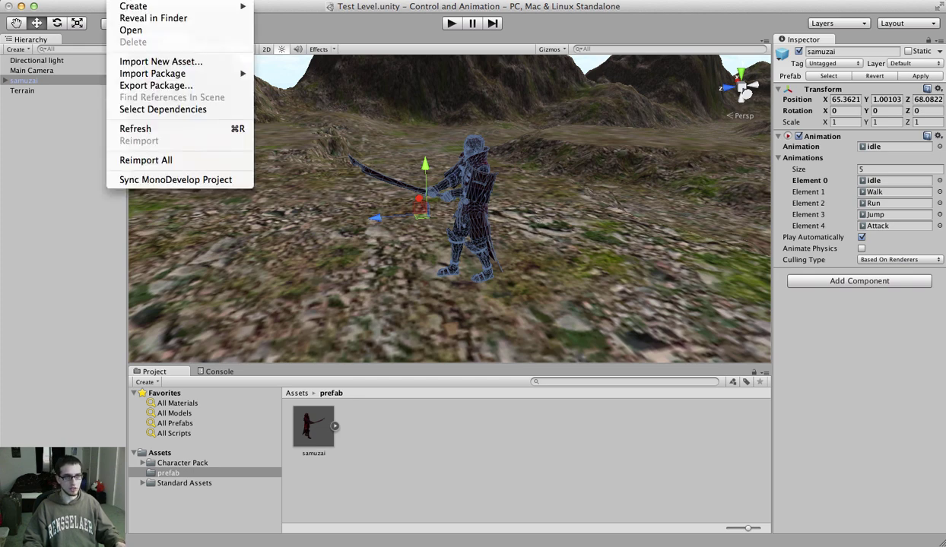
mouse_move(135, 76)
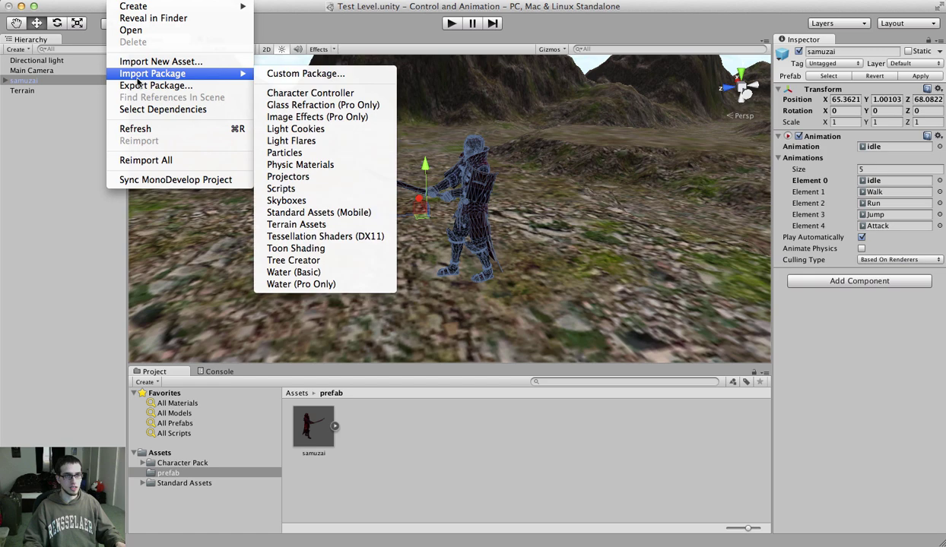
left_click(311, 94)
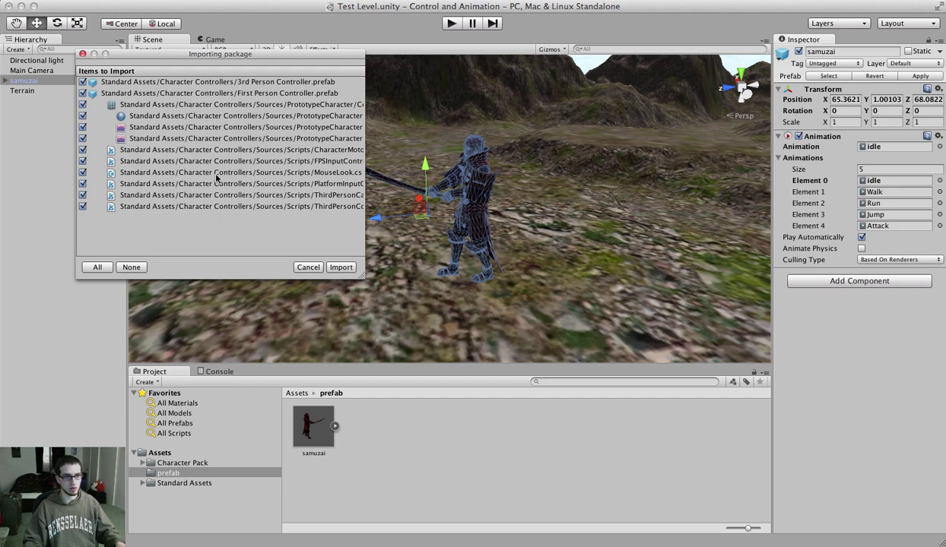
left_click(341, 267)
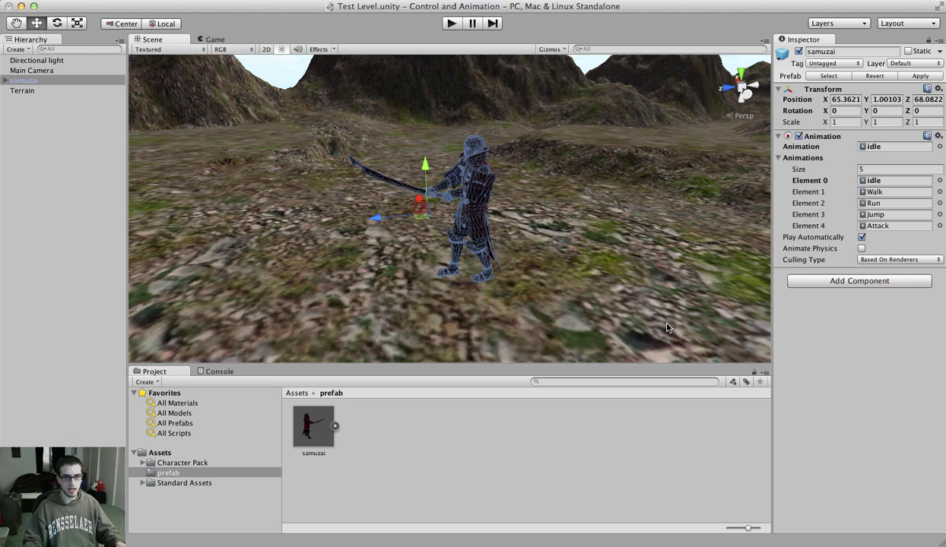
- Expand Standard Assets and open the Character Controllers folder
left_click(142, 482)
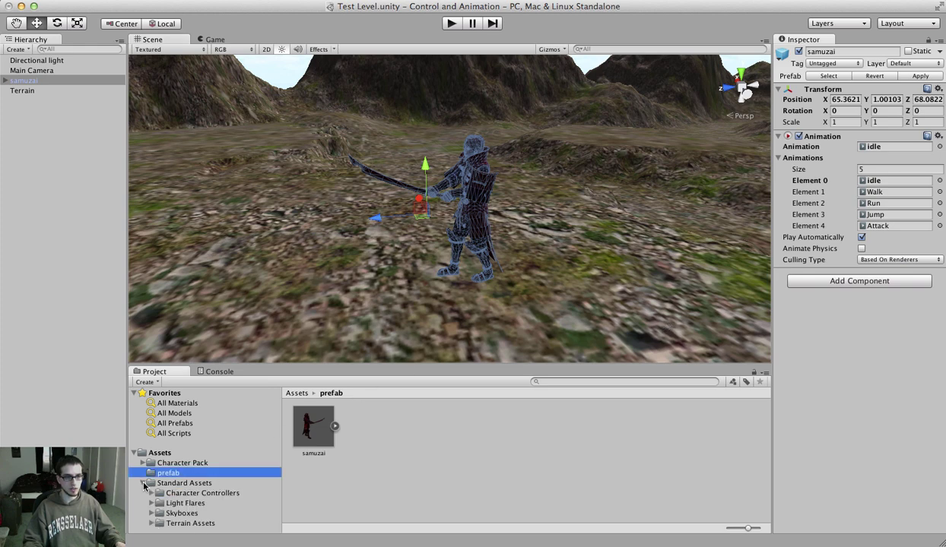
left_click(196, 493)
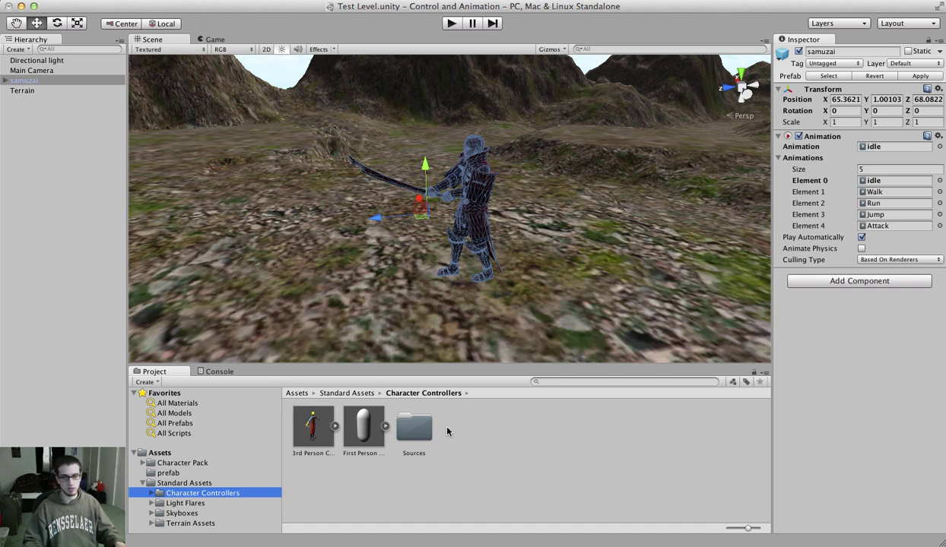
left_click(251, 0)
key("Escape")
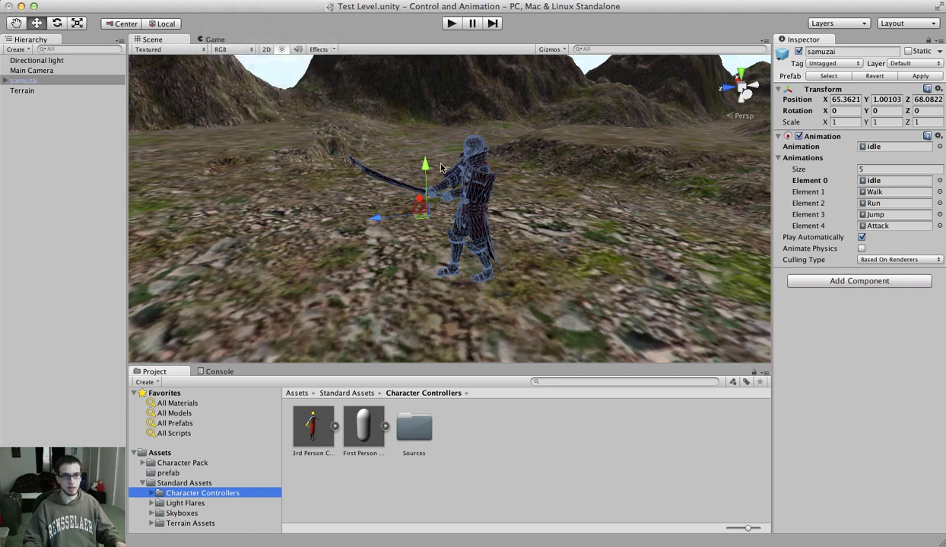
- Add the Third Person Camera script to the samurai
left_click(859, 282)
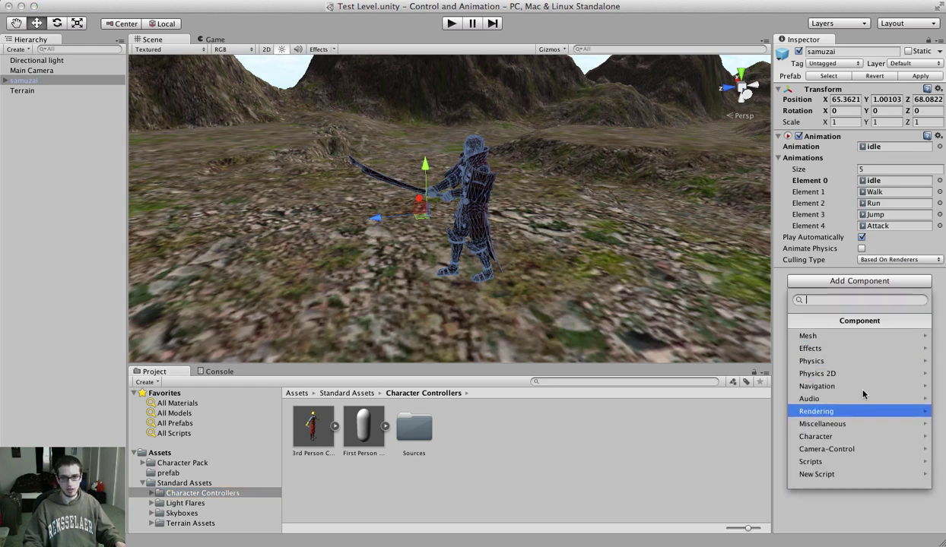
left_click(855, 461)
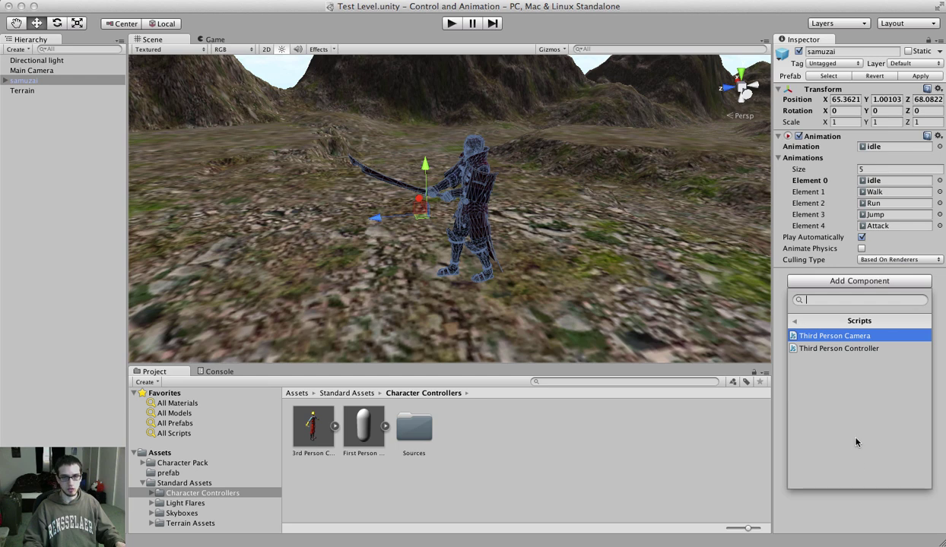
left_click(857, 339)
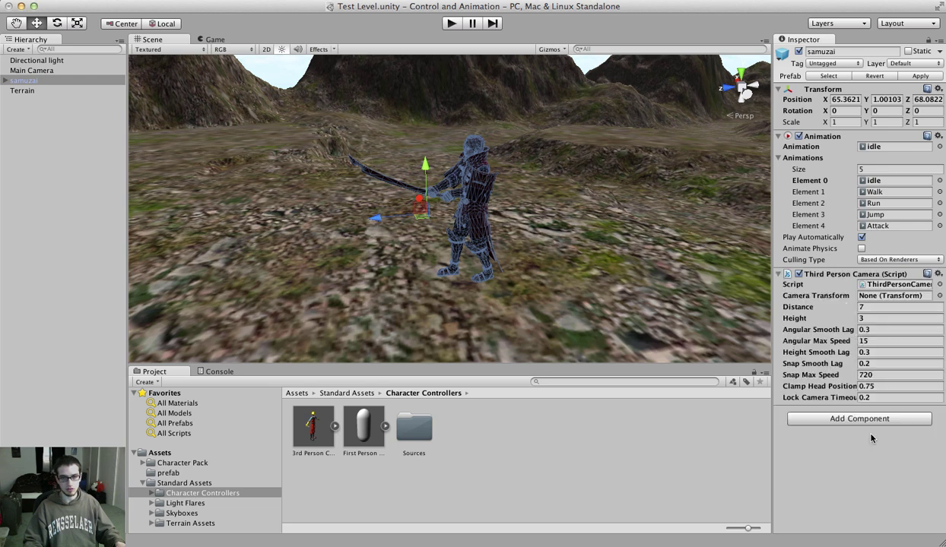
- Add the Third Person Controller script, found by searching 'third'
left_click(848, 420)
type("third")
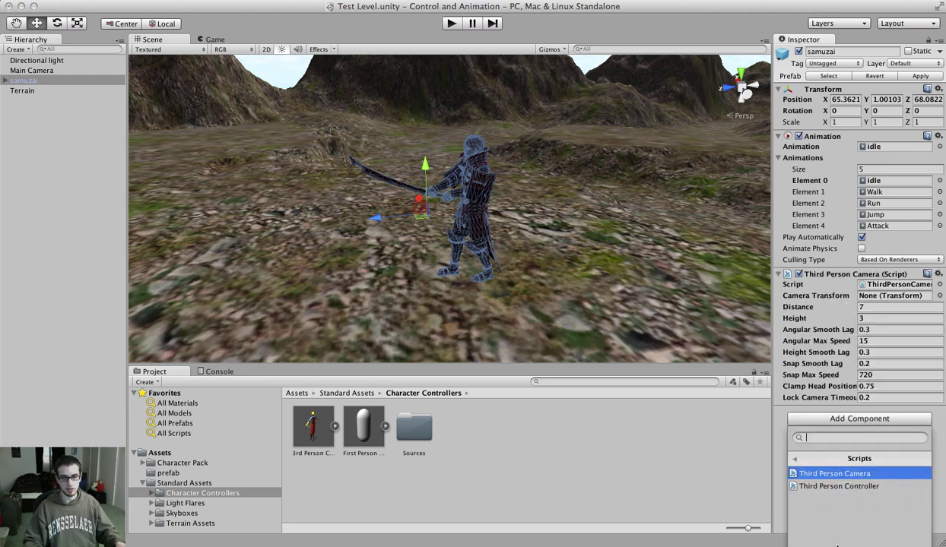
left_click(827, 471)
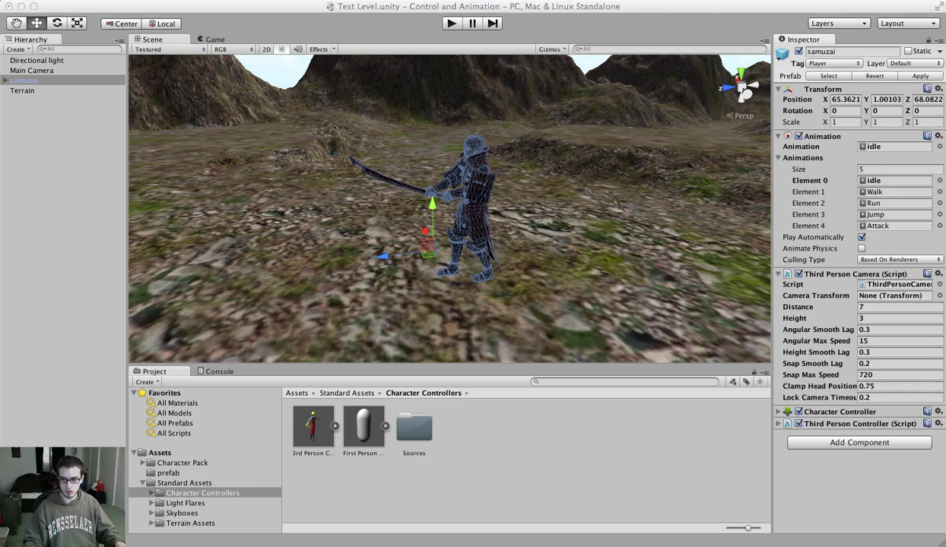
key("super+Tab")
left_click(165, 393)
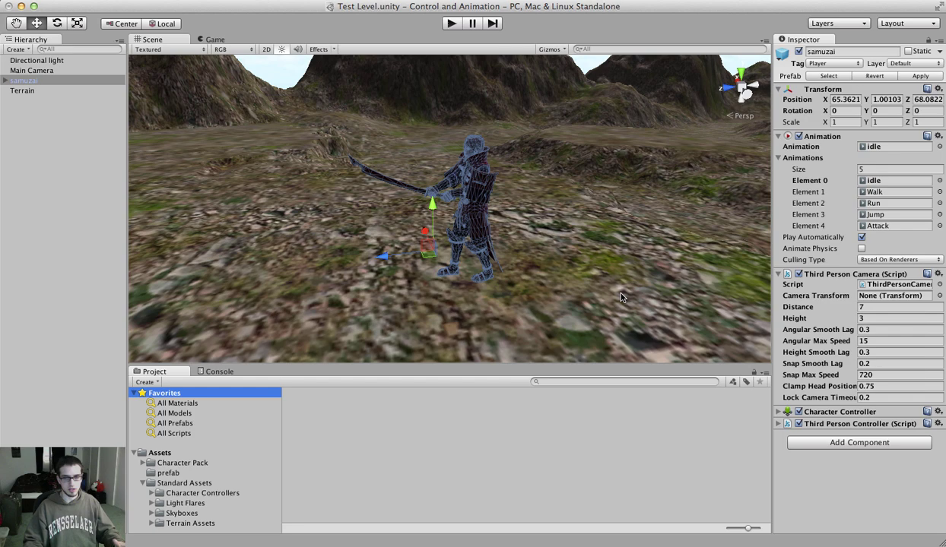
- Expand the Character Controller settings and raise the samurai above the terrain for a clear view
left_click(778, 412)
left_click_drag(642, 334, 580, 280, "alt")
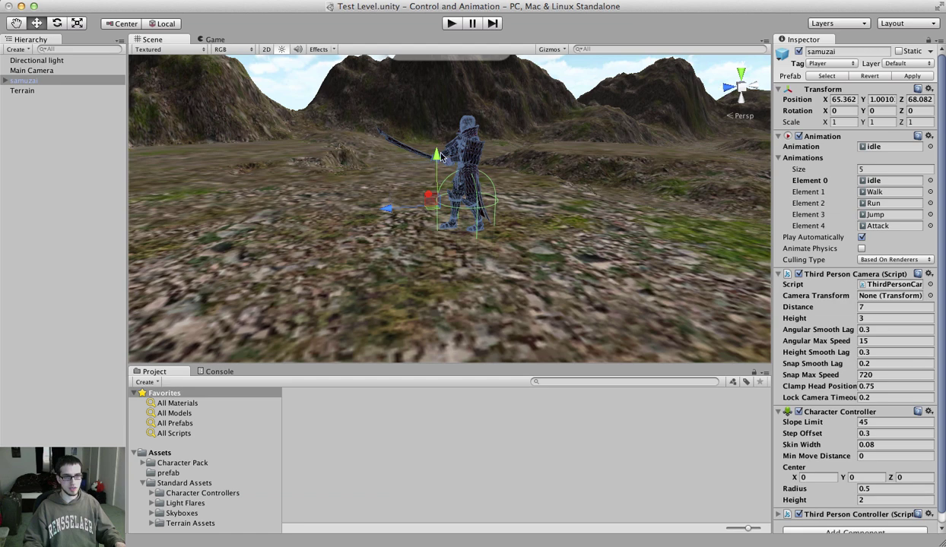
left_click_drag(431, 152, 535, 177)
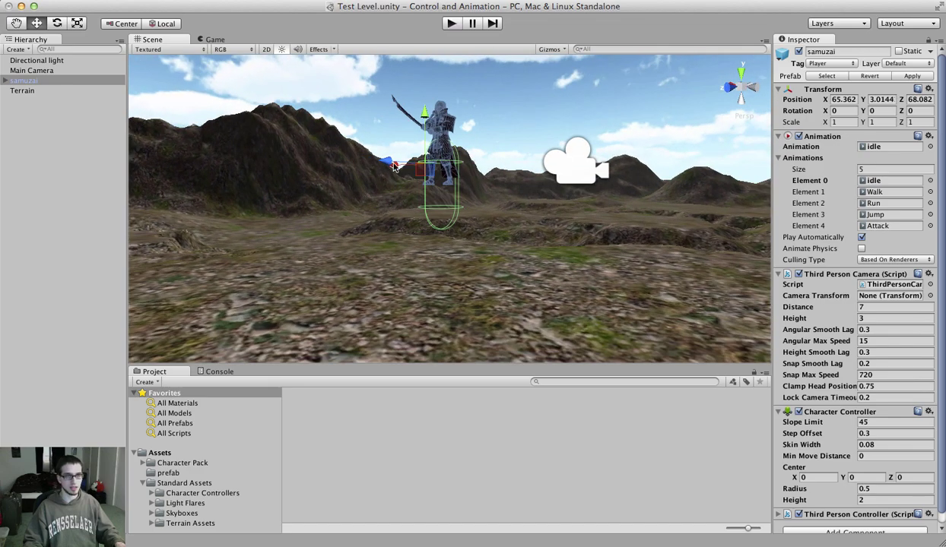
left_click_drag(393, 167, 454, 186, "alt")
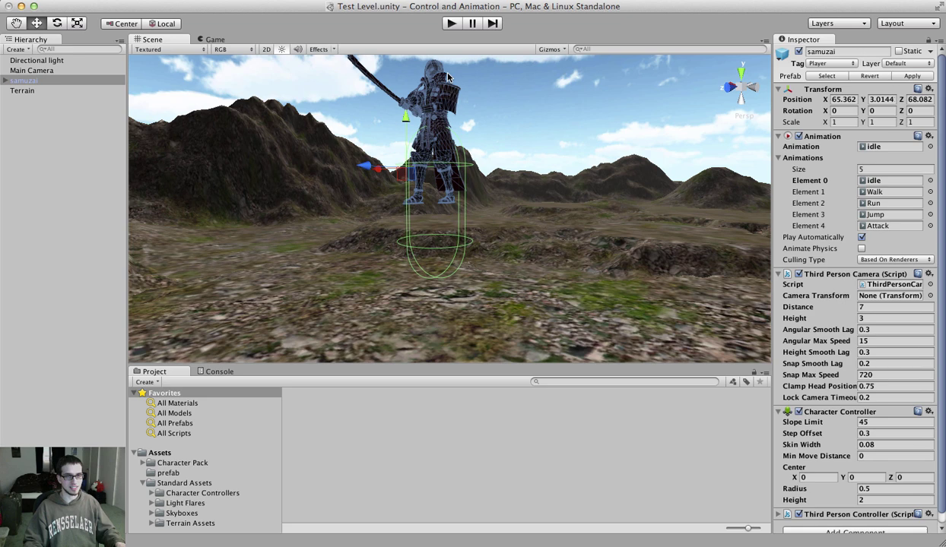
left_click_drag(449, 76, 514, 151, "alt")
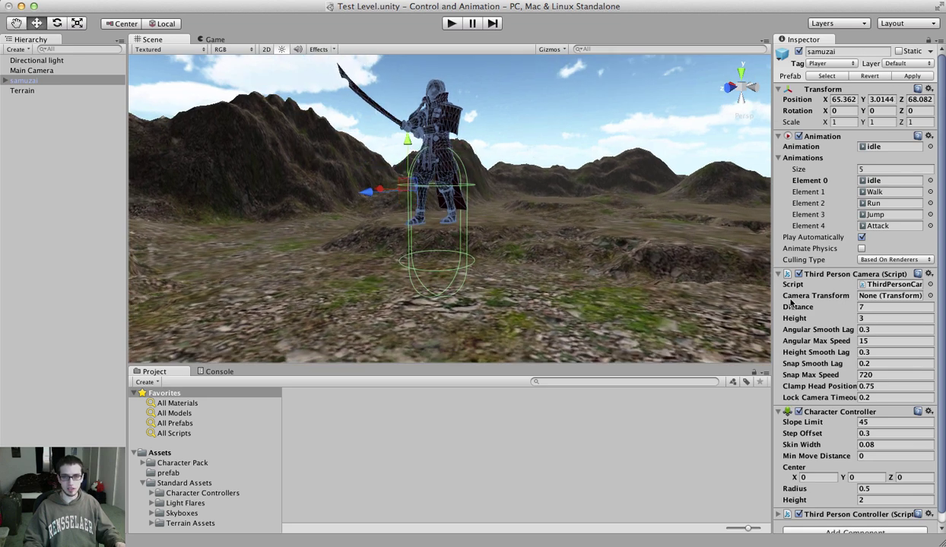
left_click(777, 275)
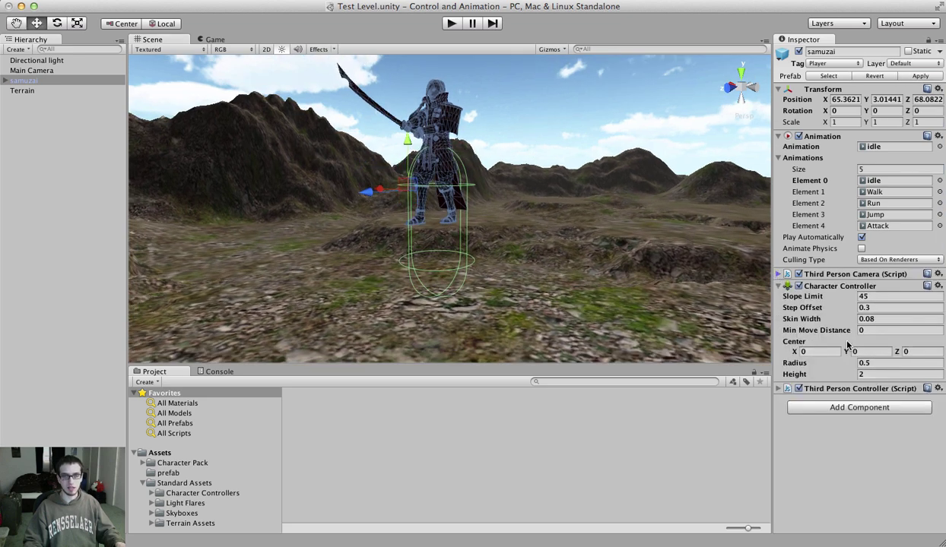
- Set the Character Controller Center Y to 0.85 and lower the samurai onto the ground
left_click_drag(846, 355, 798, 340)
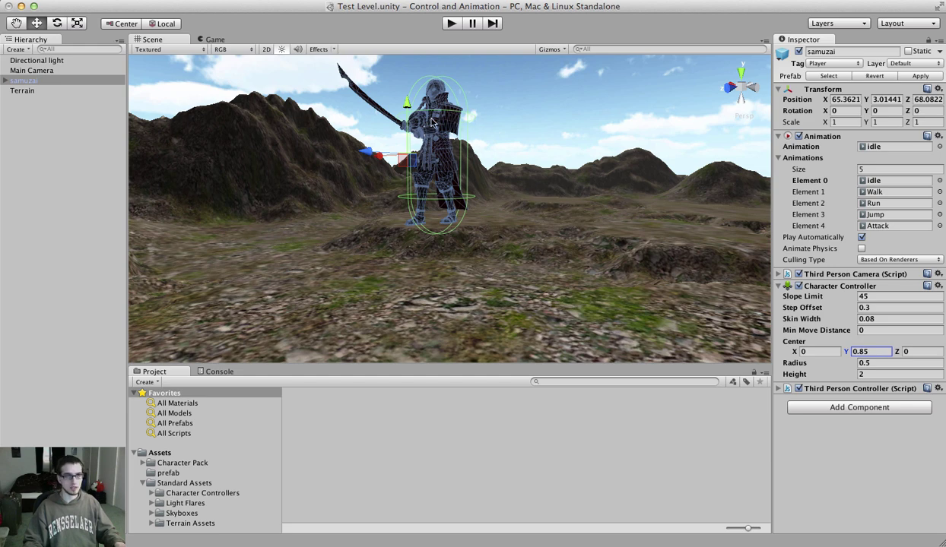
left_click_drag(431, 122, 435, 179)
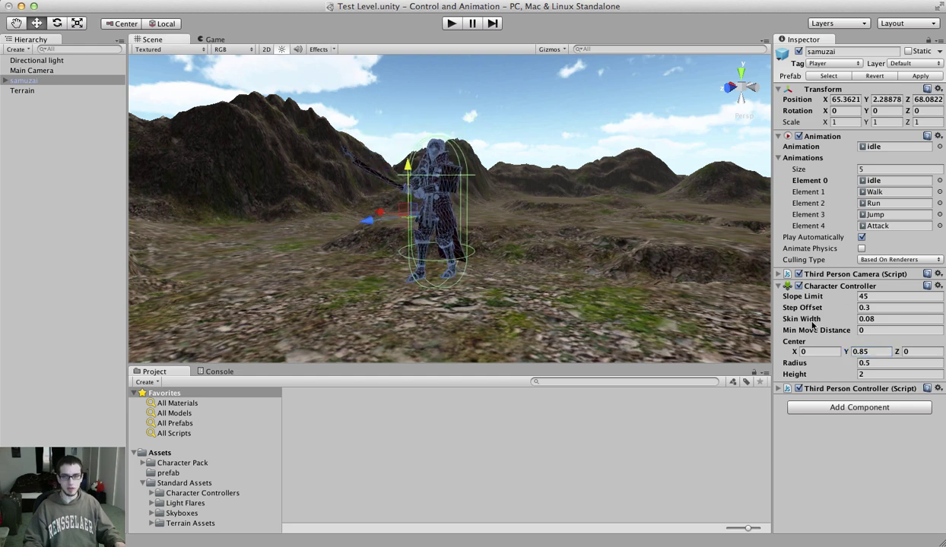
left_click(780, 388)
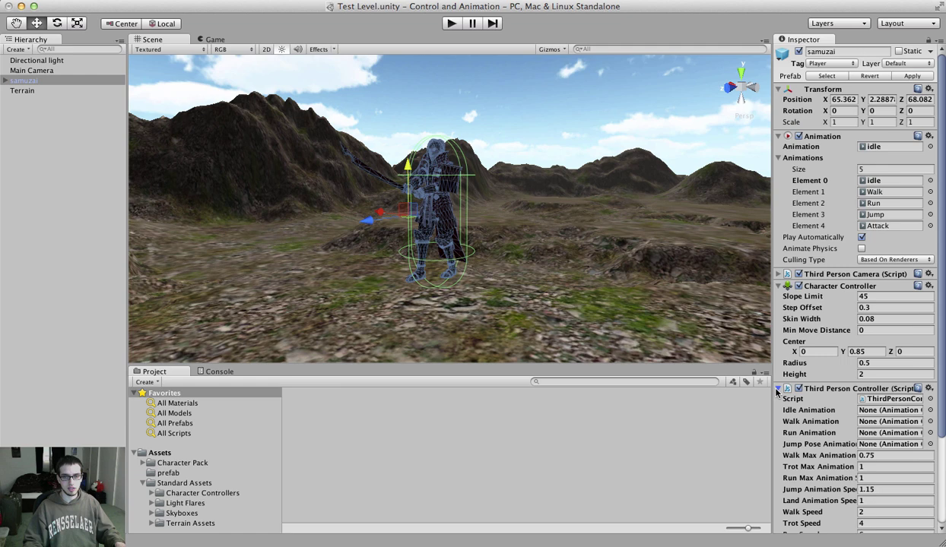
left_click(779, 275)
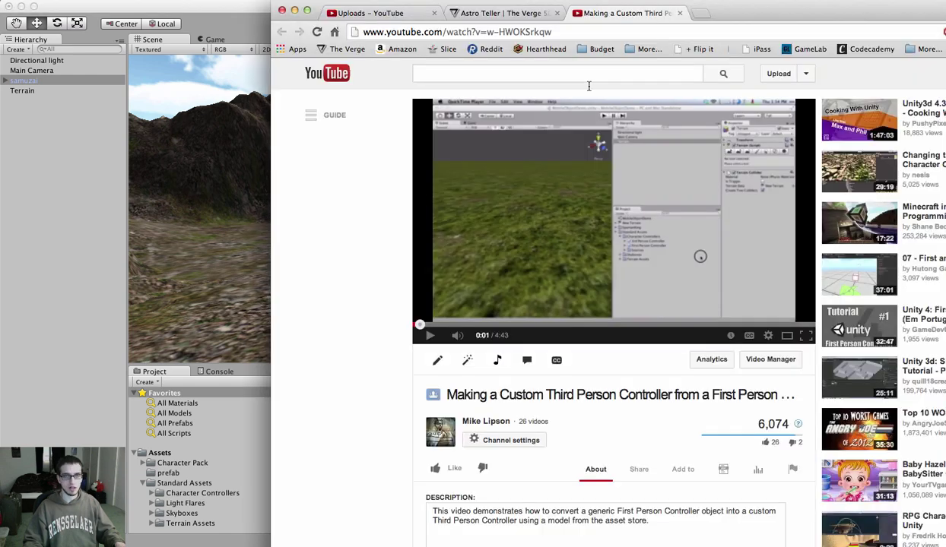
left_click(205, 155)
left_click(450, 23)
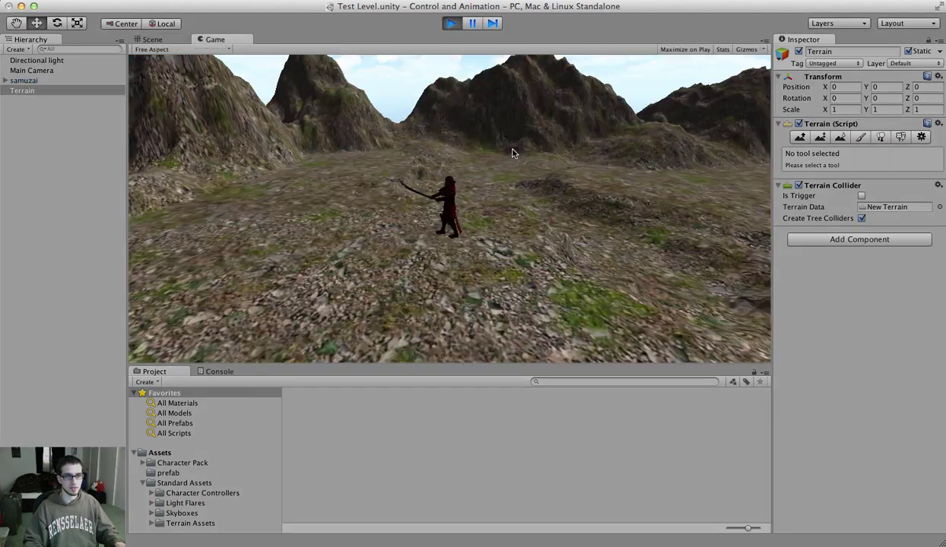
key("a")
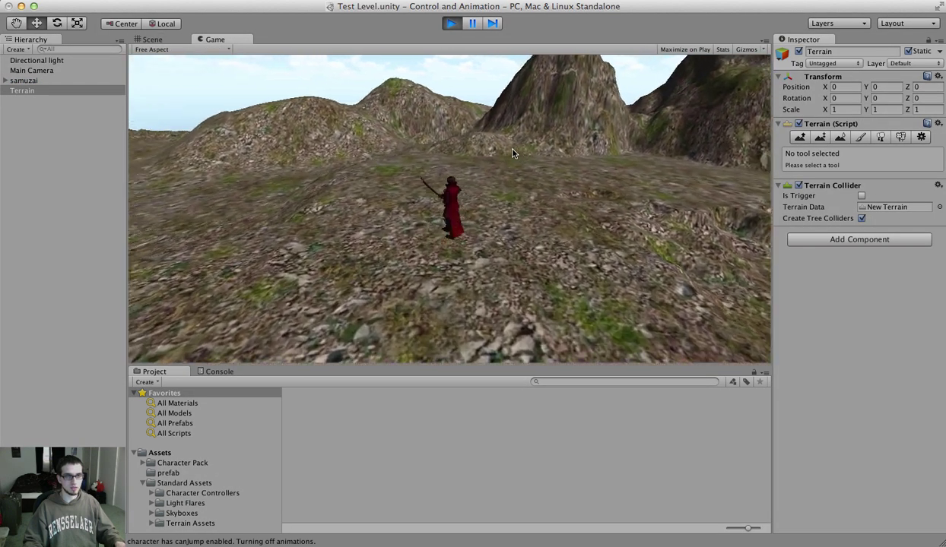
key("s")
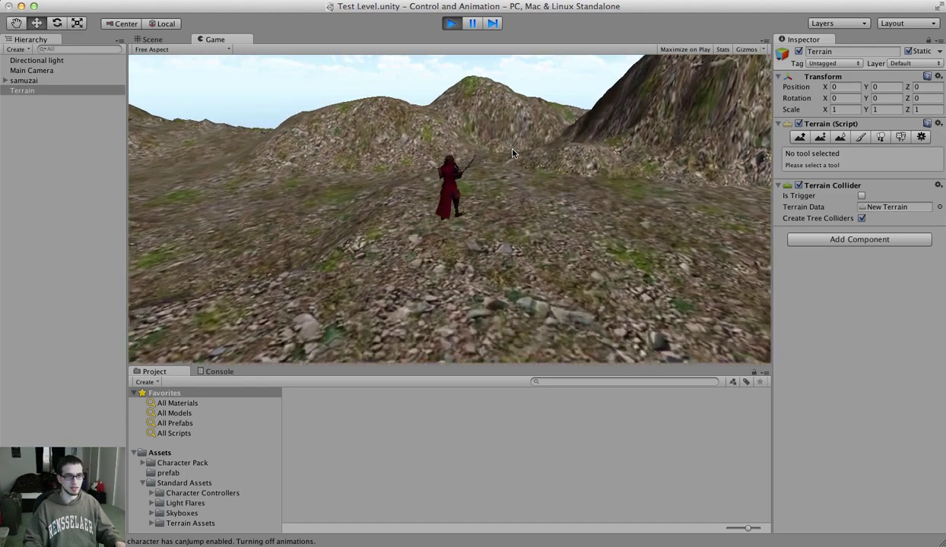
key("d")
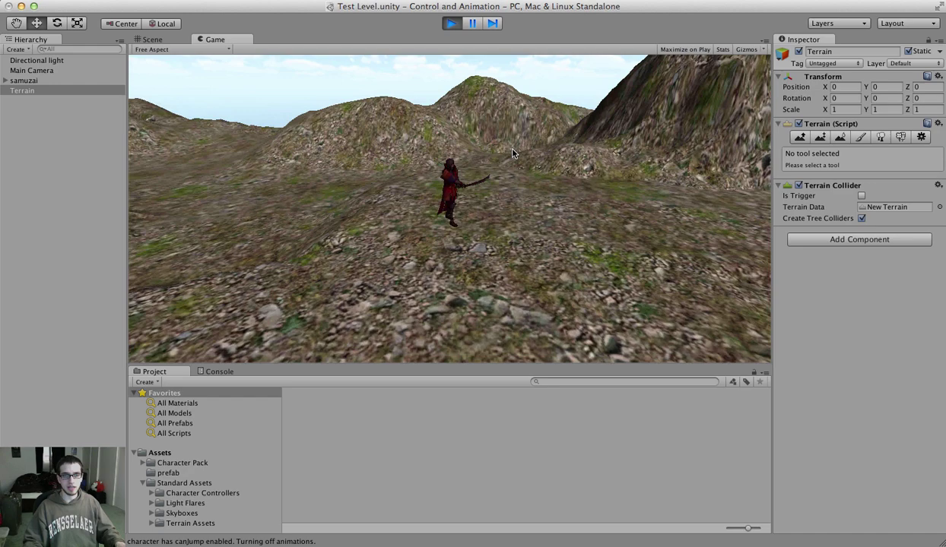
key("w")
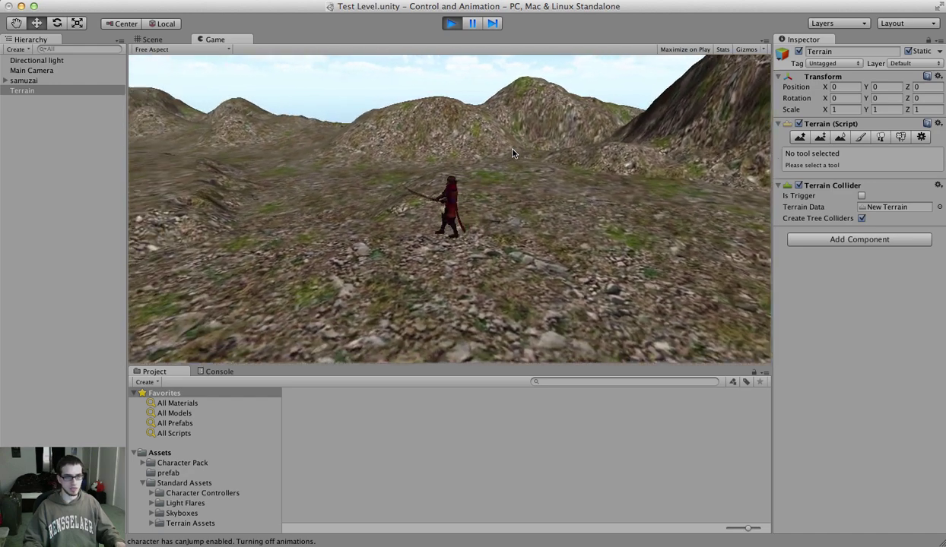
left_click(451, 24)
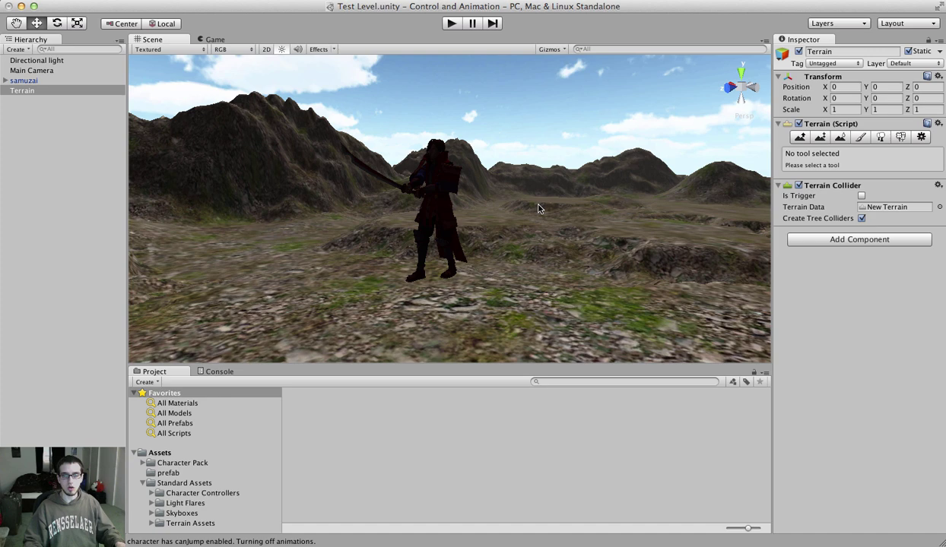
- Assign the idle clip to Idle Animation and Walk to Walk Animation
left_click(445, 199)
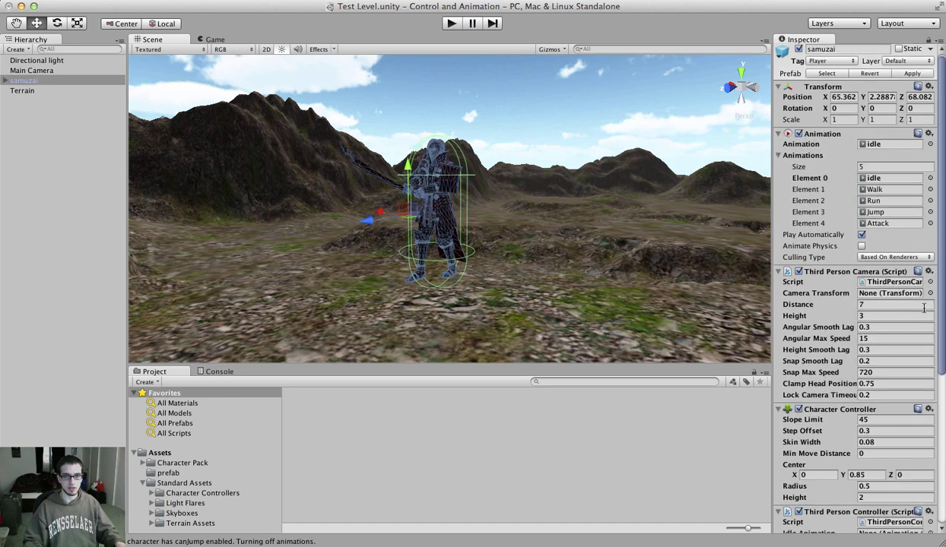
scroll(925, 310, "down", 10)
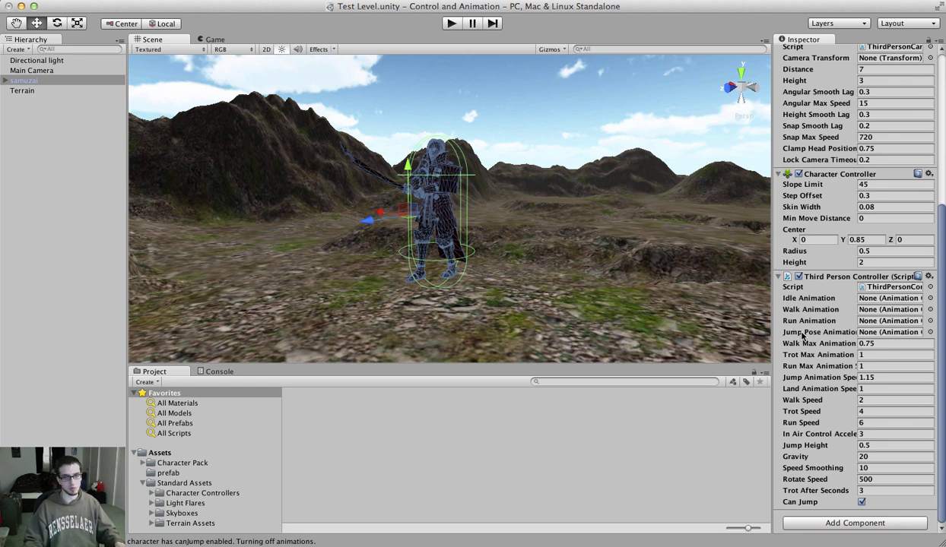
left_click(930, 299)
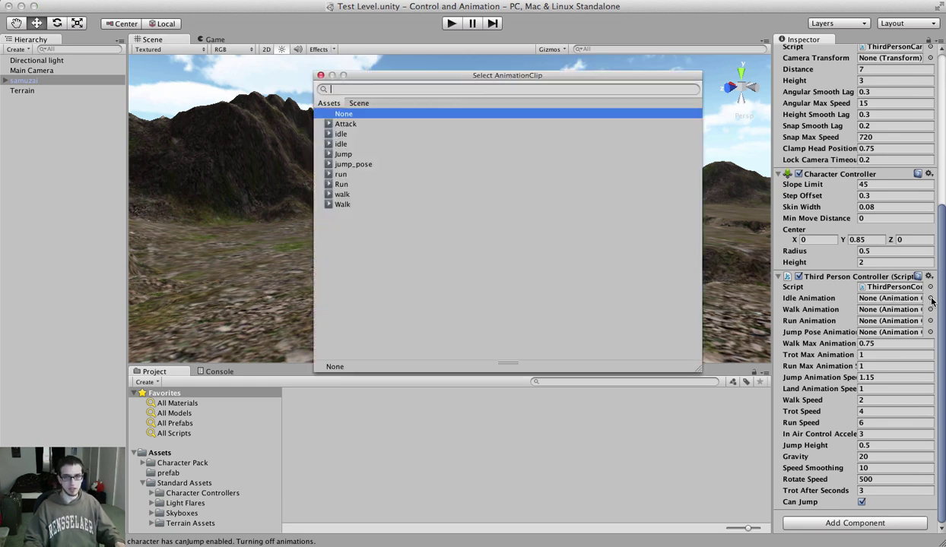
left_click(379, 135)
double_click(378, 137)
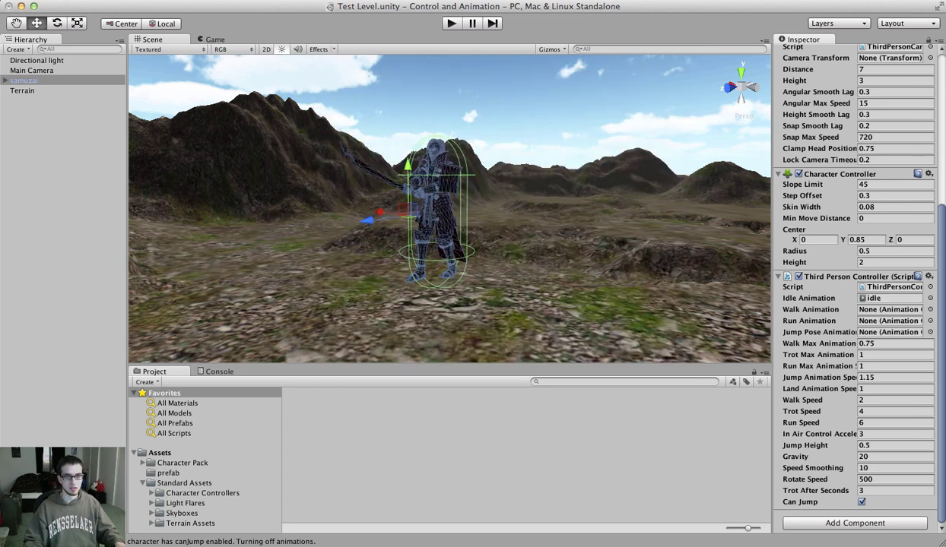
left_click(929, 309)
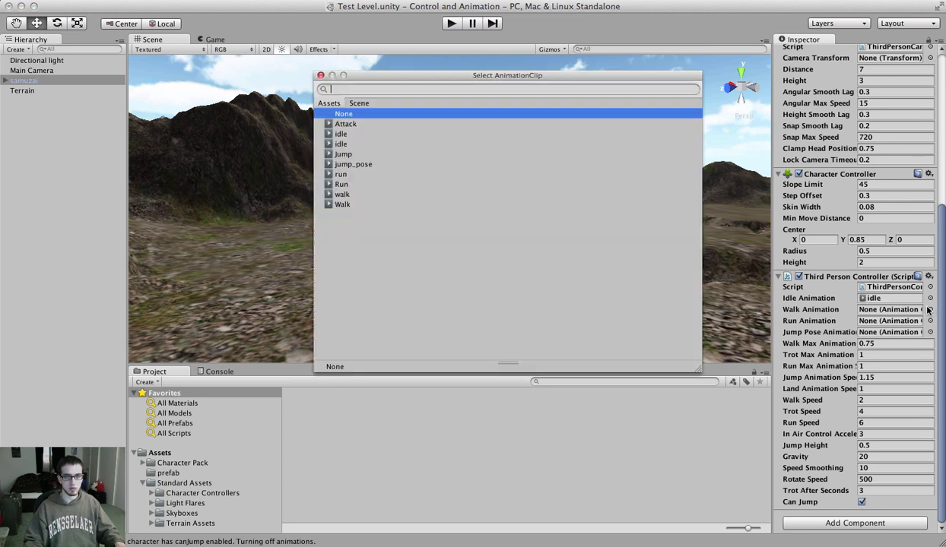
left_click(354, 195)
left_click(354, 205)
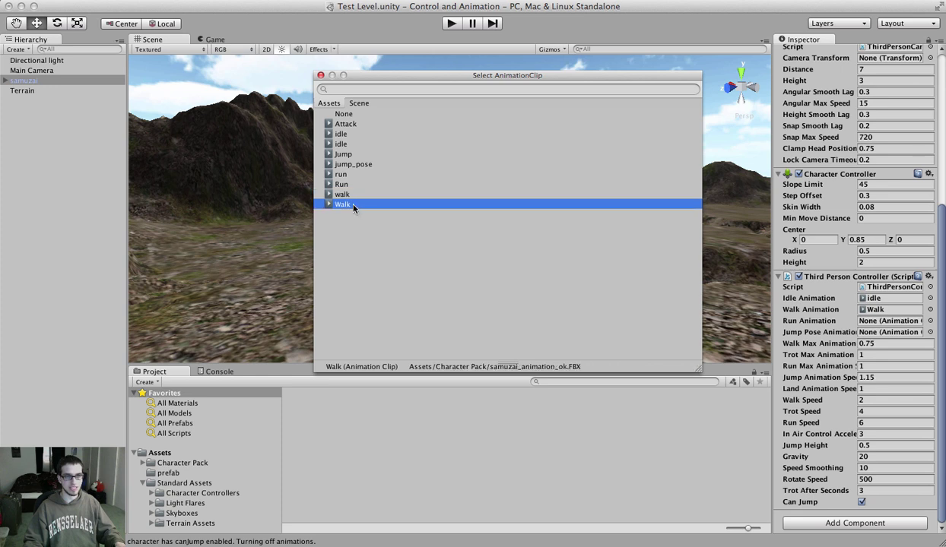
double_click(355, 205)
- Assign Run to Run Animation and Jump to Jump Pose Animation
left_click(929, 321)
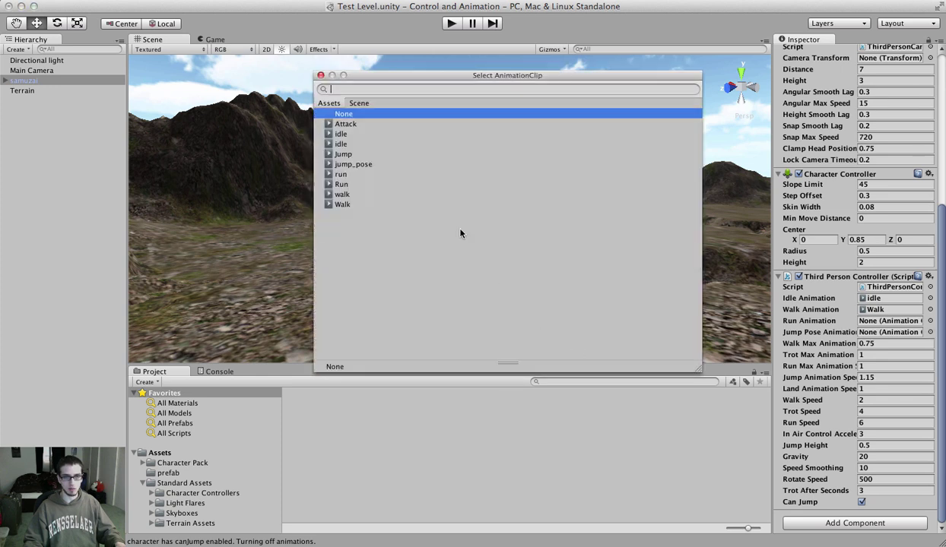
left_click(344, 184)
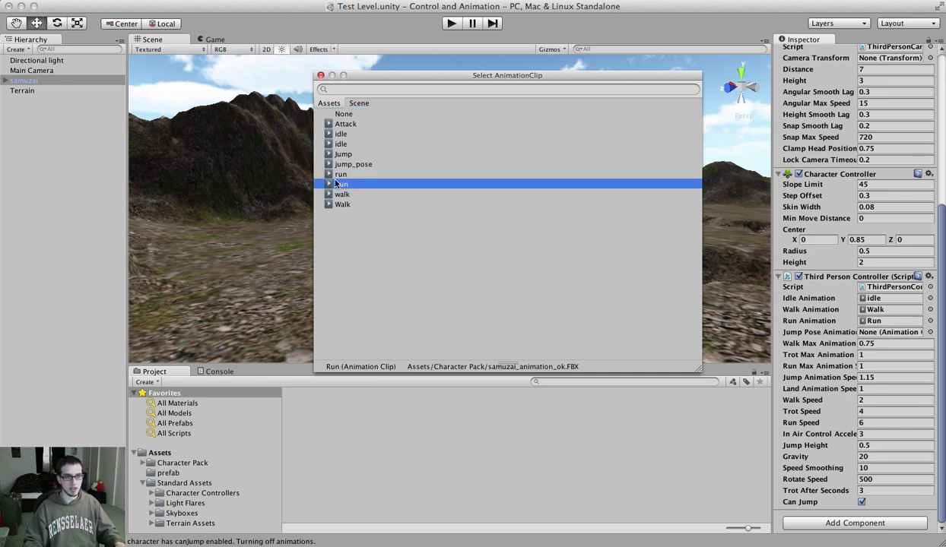
double_click(340, 186)
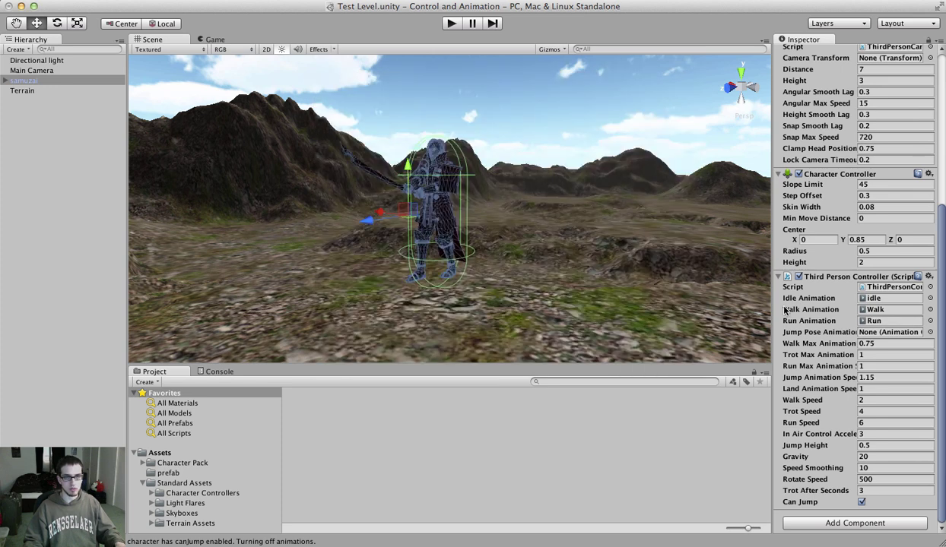
left_click(929, 333)
left_click(346, 155)
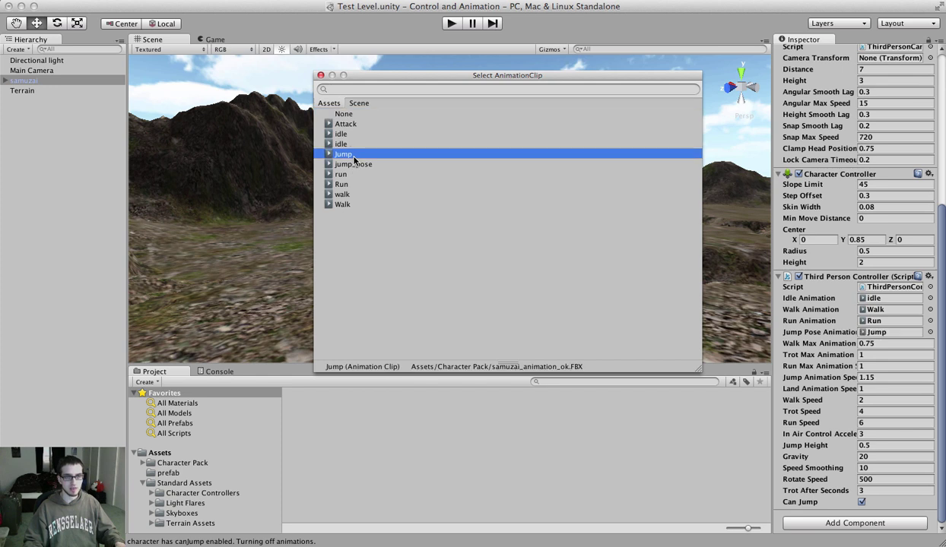
double_click(354, 156)
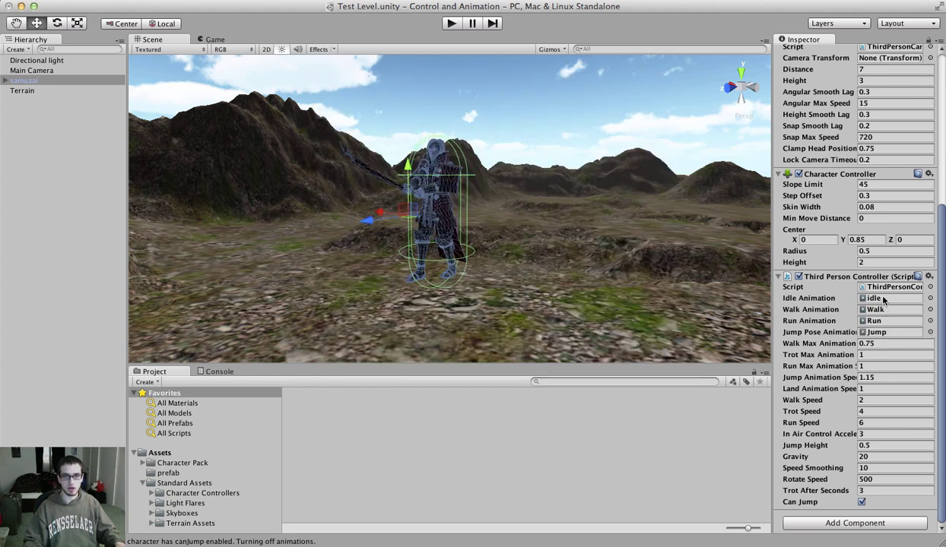
- List the clips inside the samurai animation model in Character Pack, then start Play mode
left_click(180, 464)
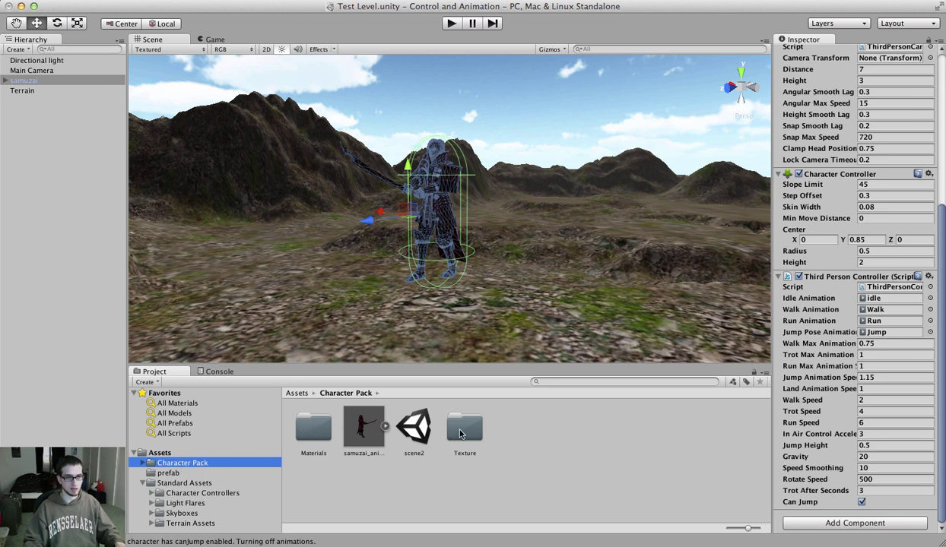
left_click(193, 473)
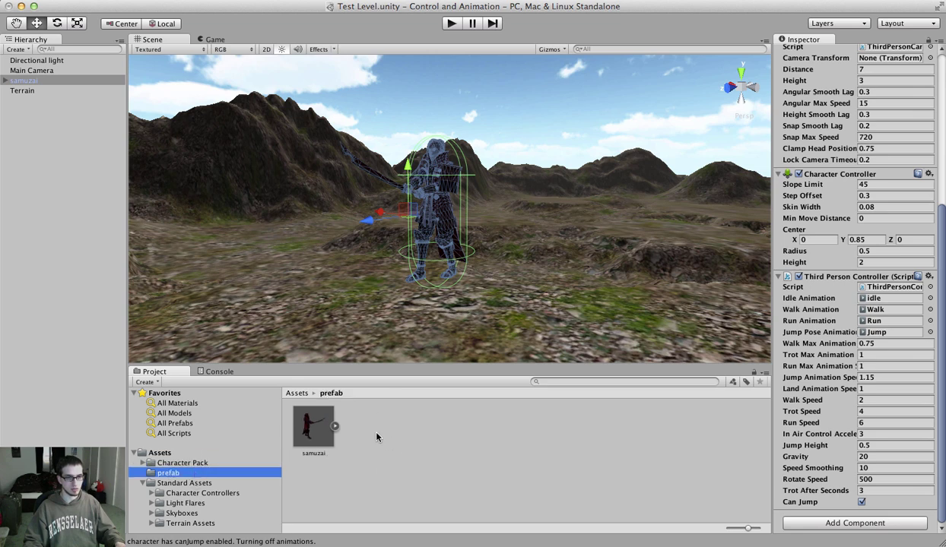
left_click(334, 425)
left_click(185, 463)
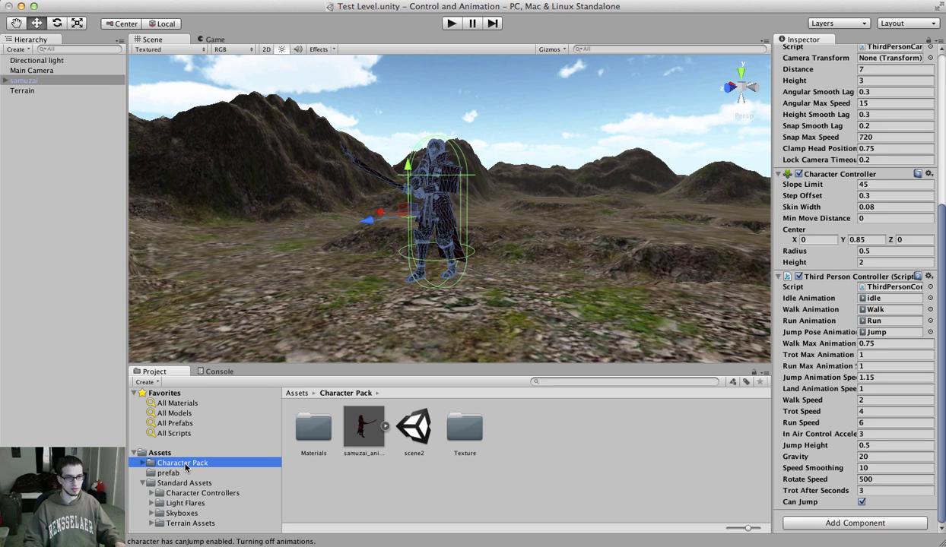
left_click(384, 427)
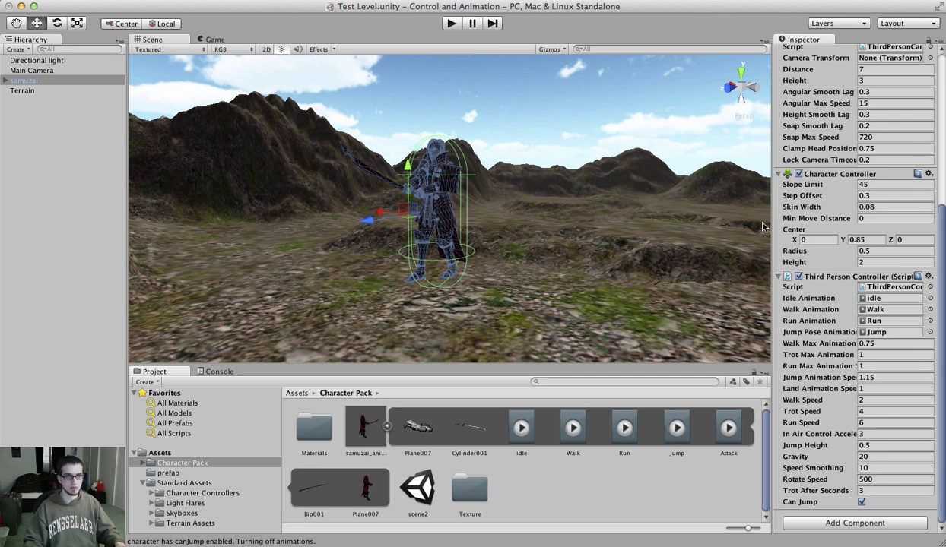
left_click(451, 24)
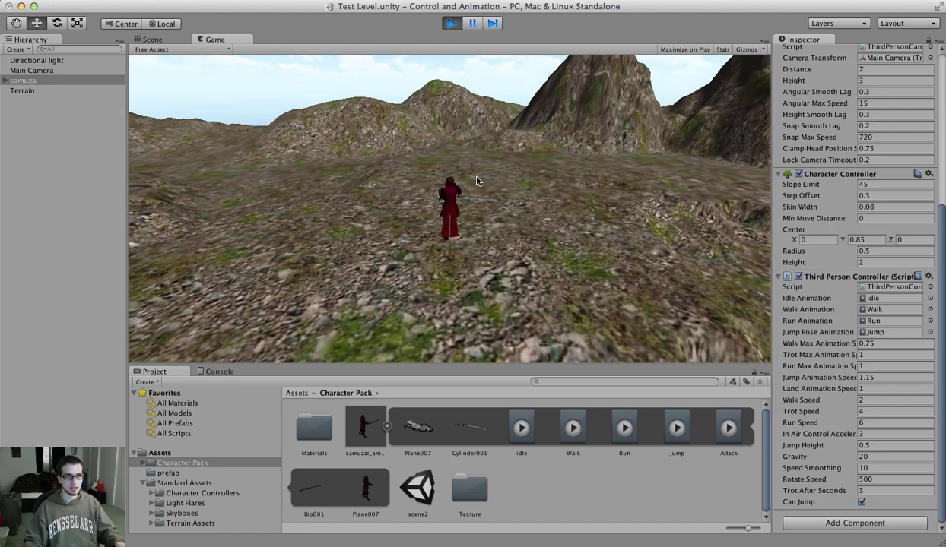
- Steer the samurai with arrow keys, set Angular Max Speed to 100, and inspect the Attack clip
key("Left")
key("Left")
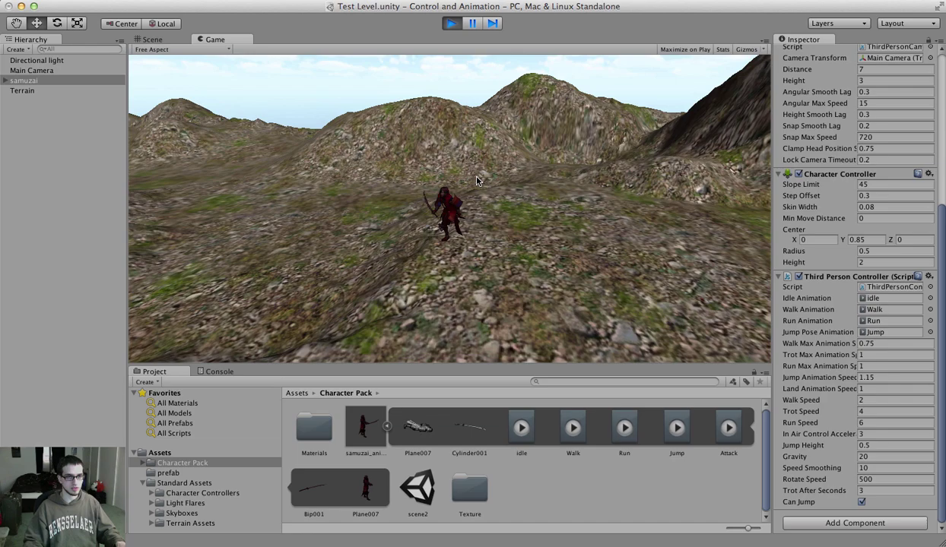
key("Down")
key("Down")
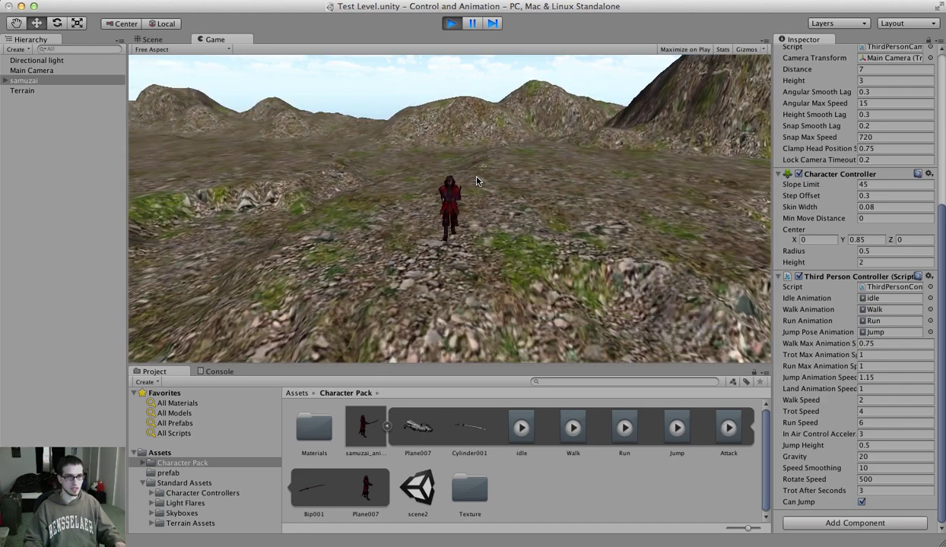
key("Right")
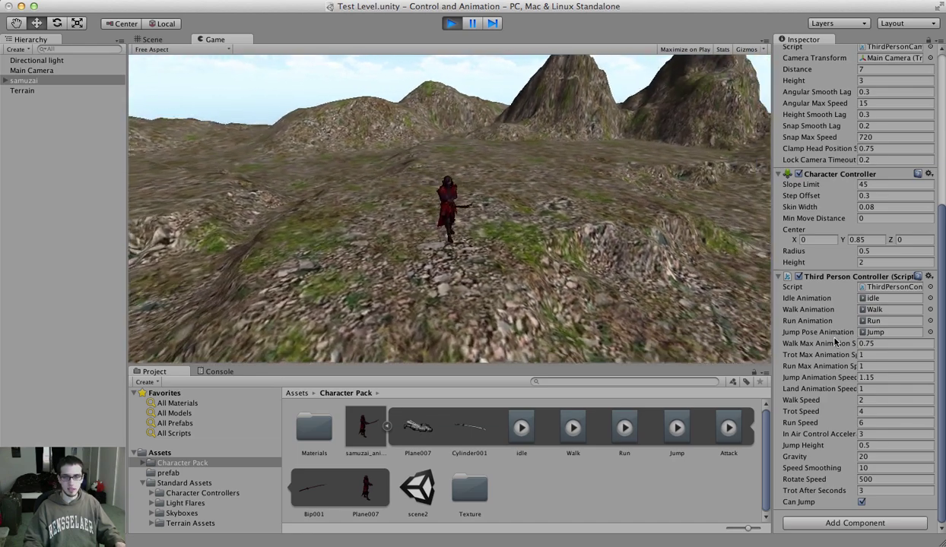
scroll(882, 190, "up", 2)
left_click(882, 144)
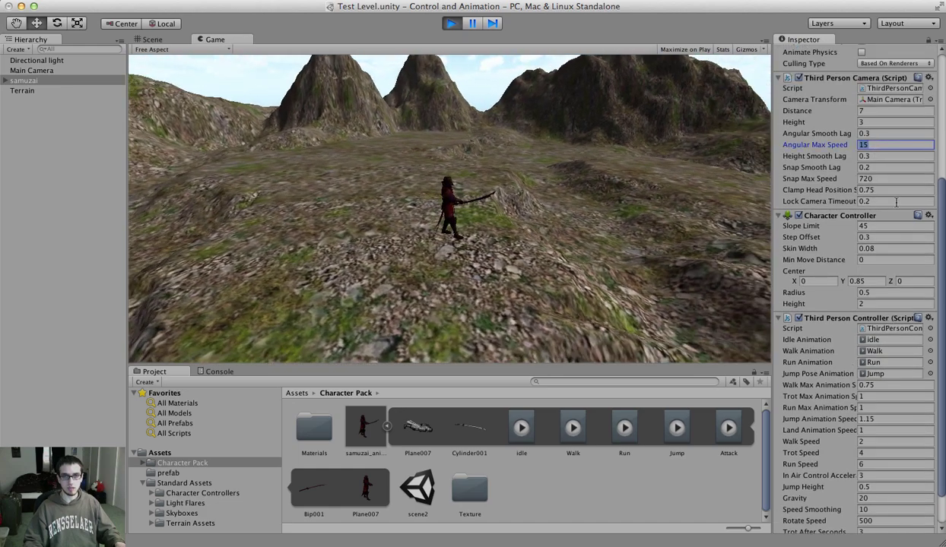
type("100")
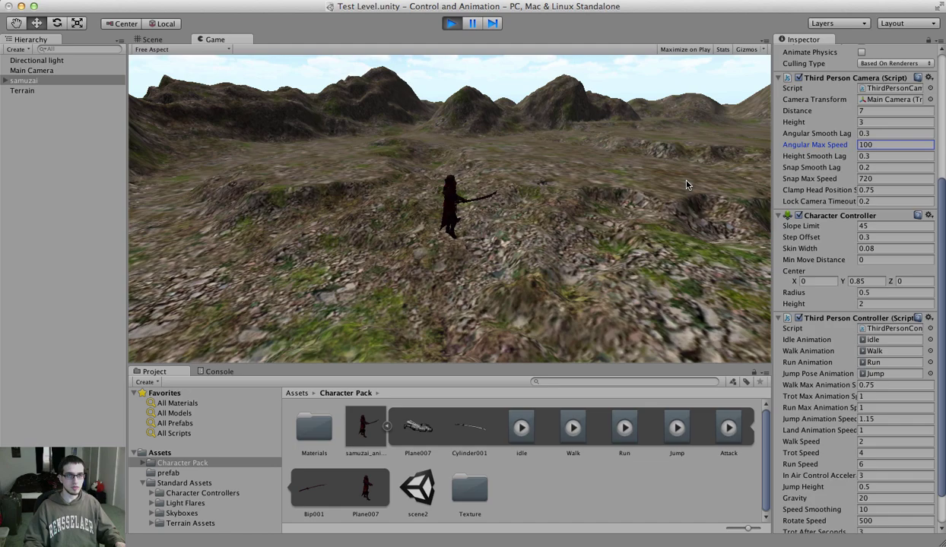
left_click(727, 428)
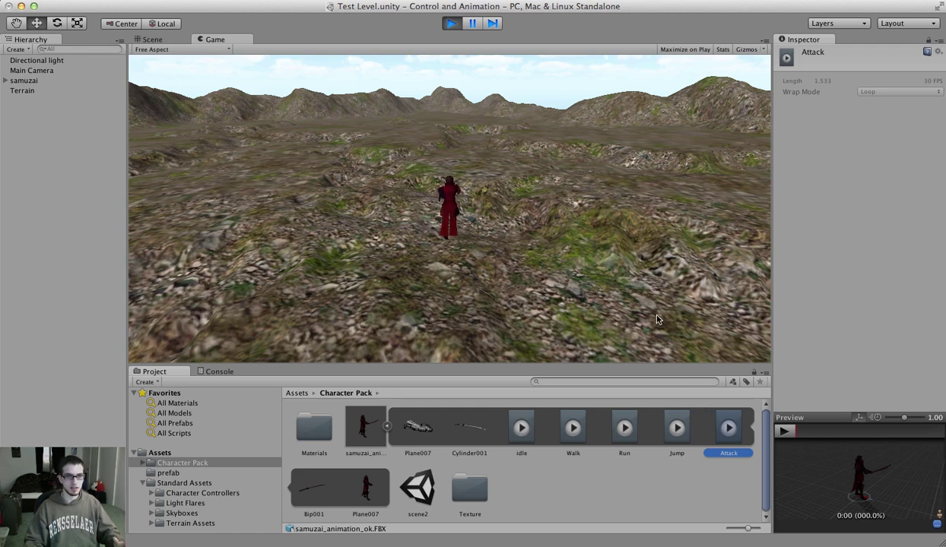
- Stop the game, select samuzai, collapse its animation asset and Standard Assets, and fold the Animation component
left_click(450, 24)
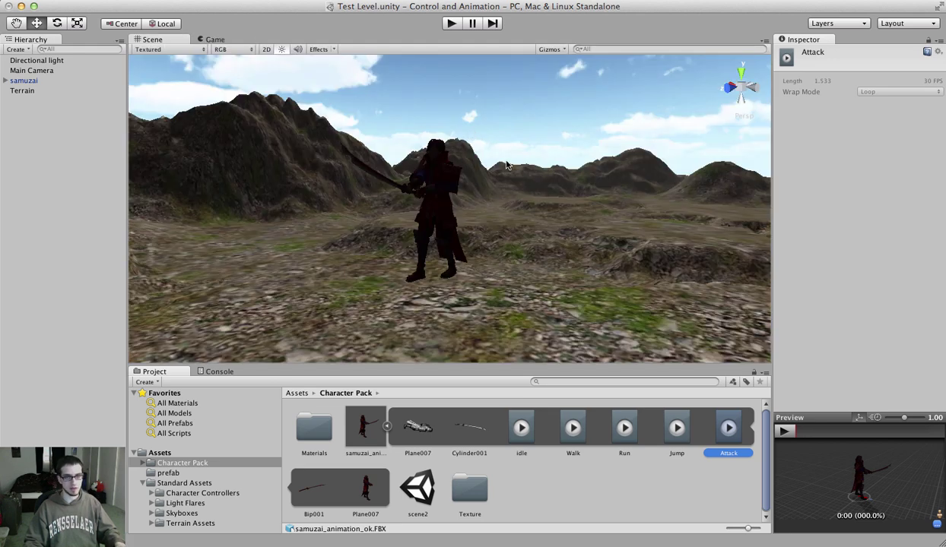
left_click(453, 202)
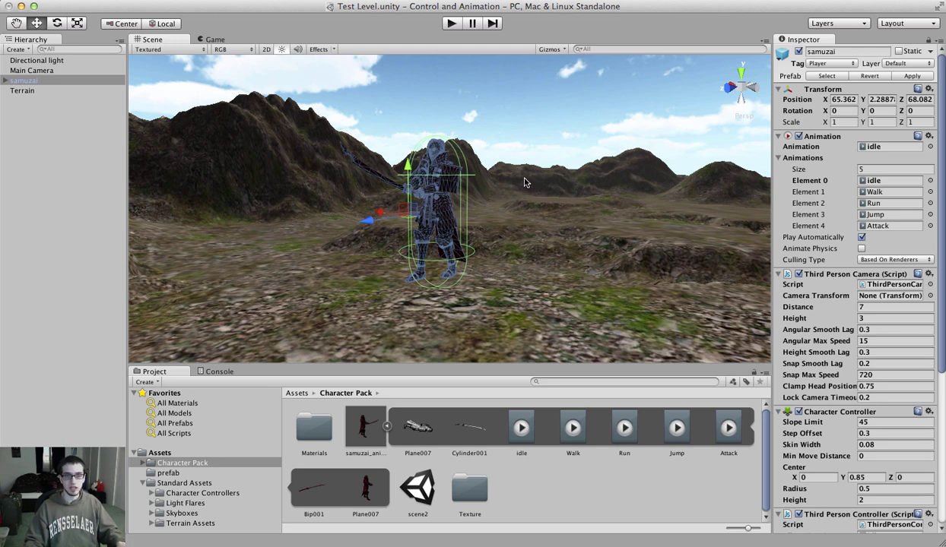
left_click(387, 427)
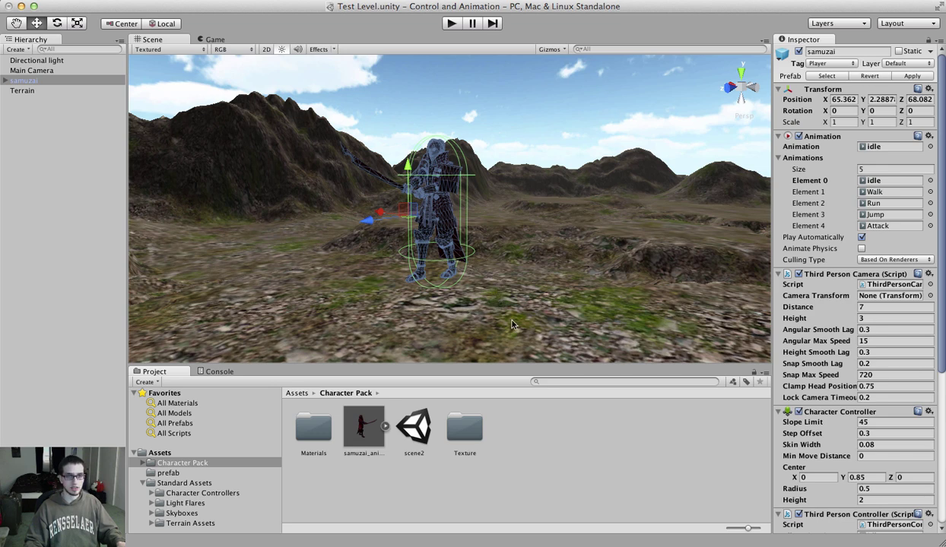
left_click(143, 483)
left_click(158, 453)
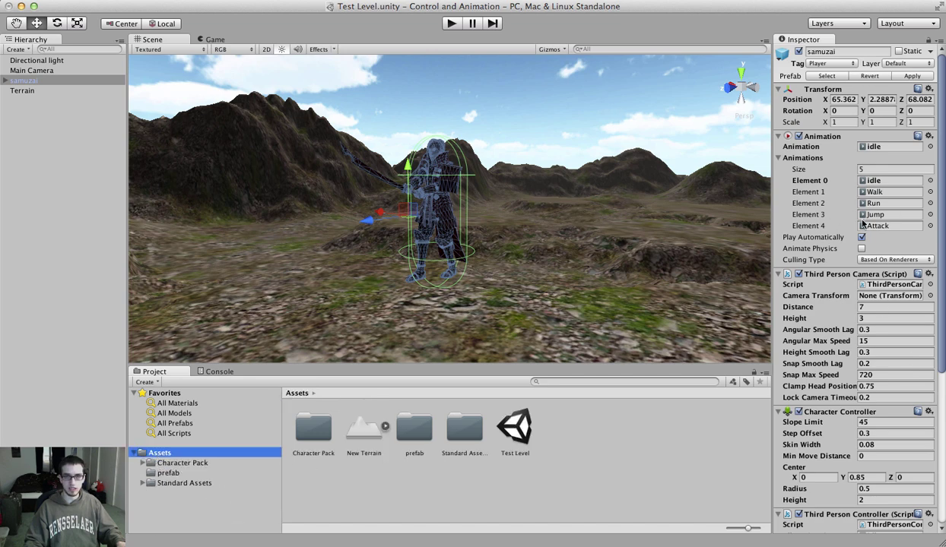
left_click(778, 137)
- Fold away the Third Person Camera, Character Controller and Third Person Controller components
left_click(778, 148)
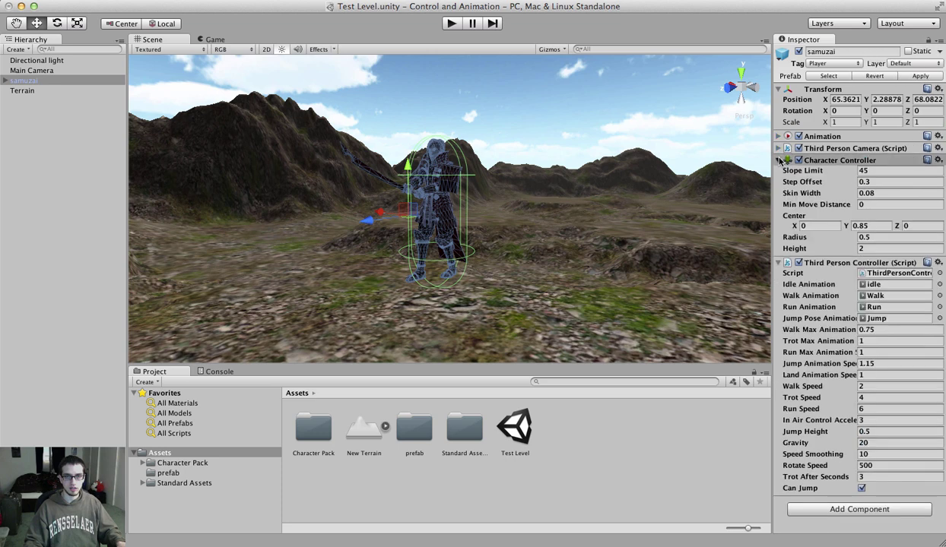
left_click(778, 161)
left_click(778, 172)
left_click(848, 191)
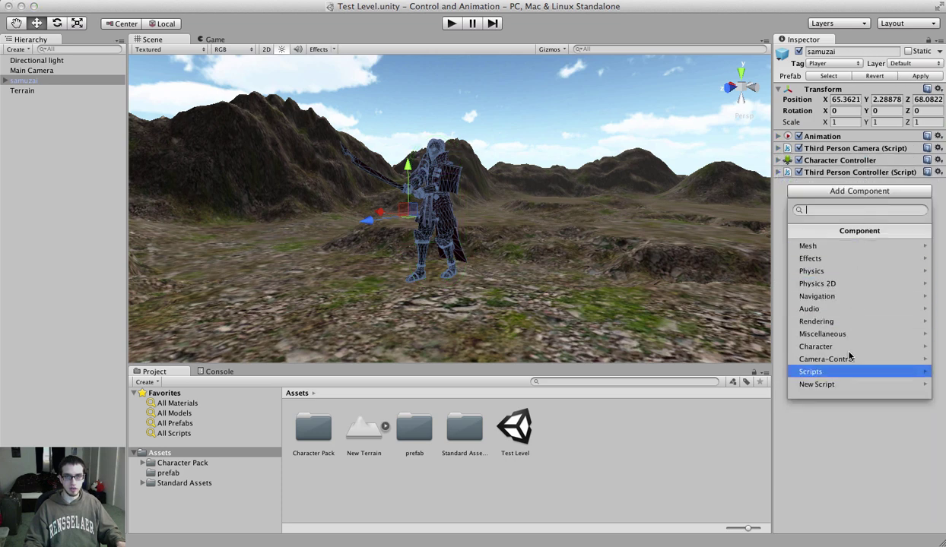
left_click(853, 442)
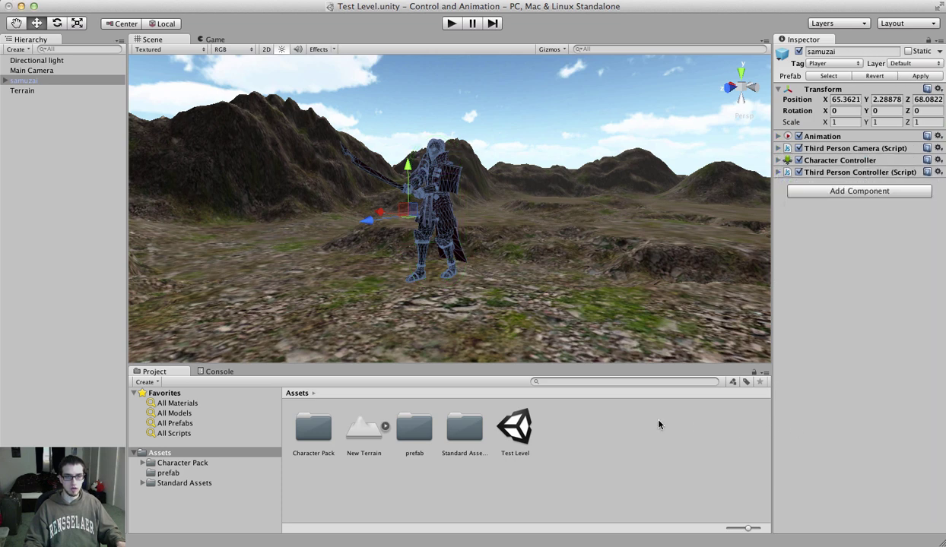
right_click(574, 435)
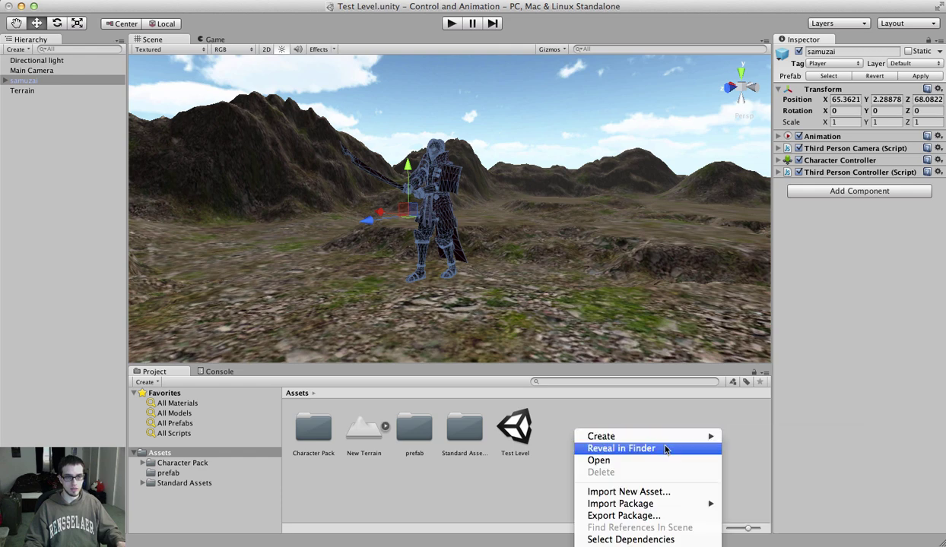
left_click(658, 407)
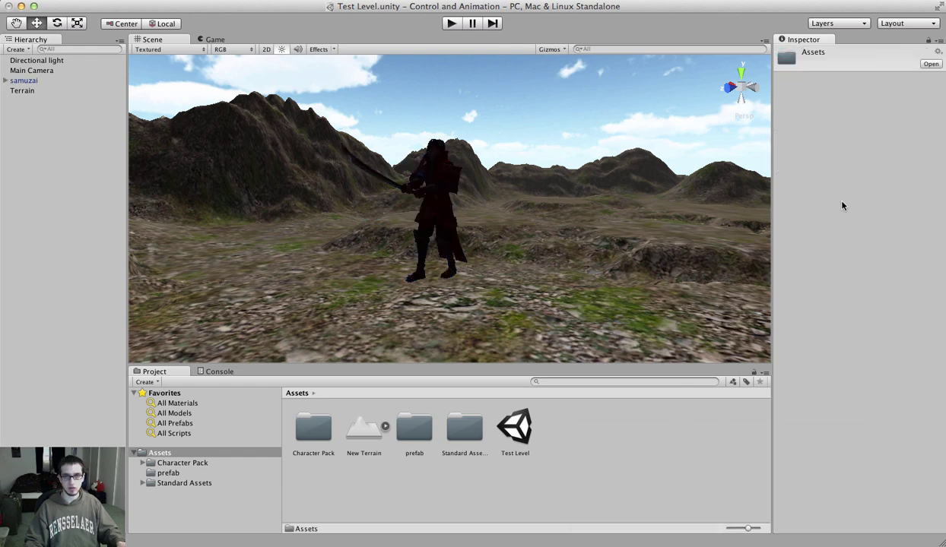
- Attach a new JavaScript script named Attack to samuzai via Add Component
left_click(445, 194)
left_click(823, 191)
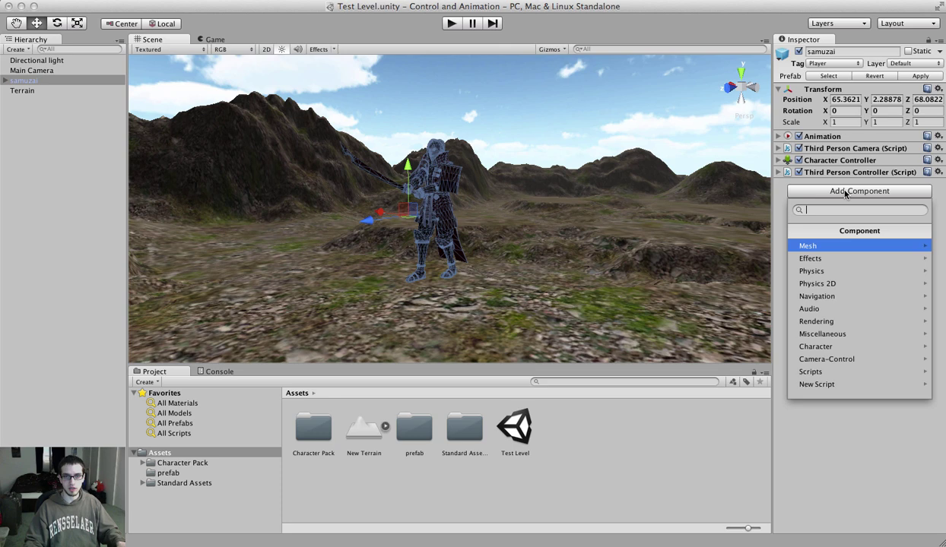
left_click(860, 379)
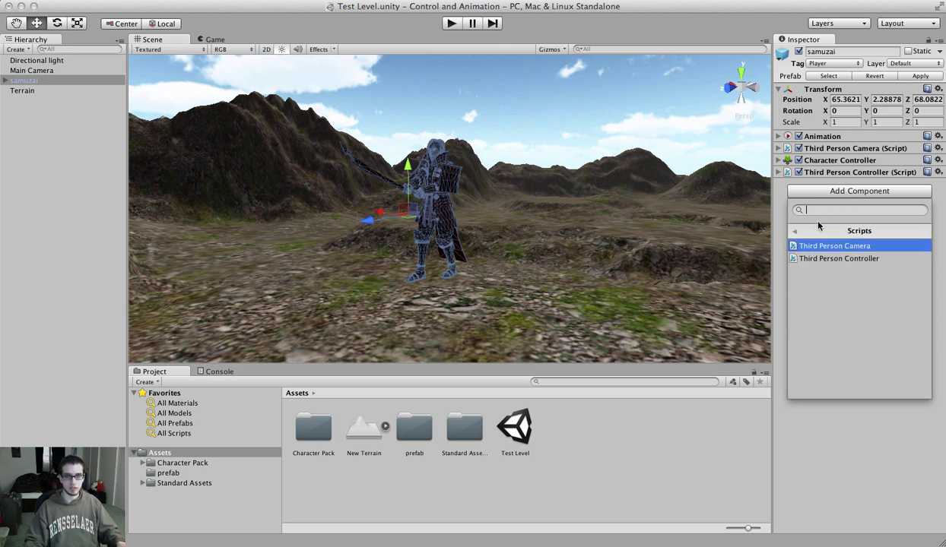
left_click(819, 226)
left_click(823, 385)
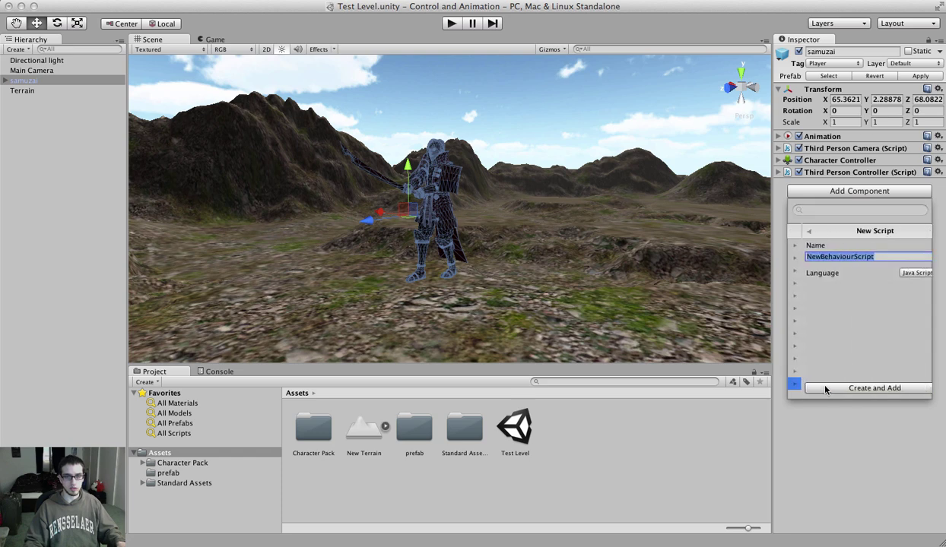
type("At")
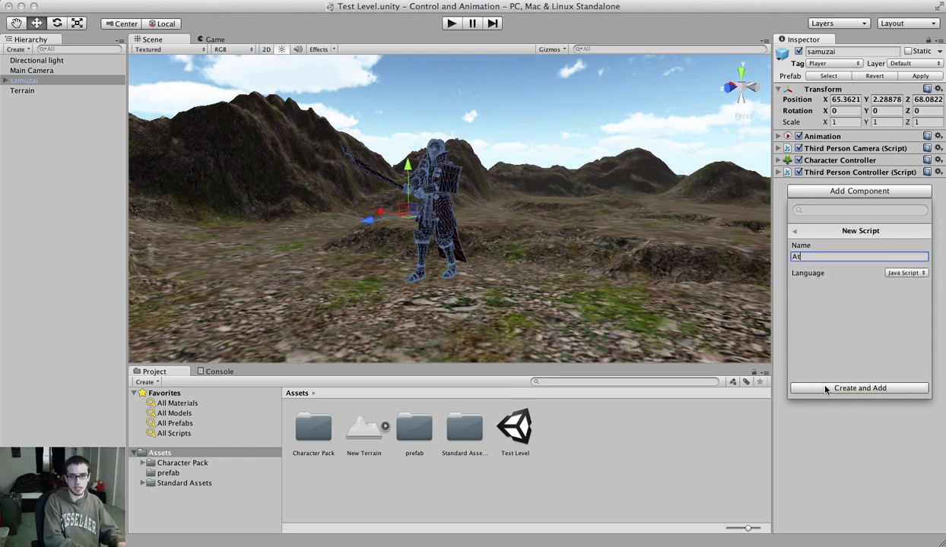
type("tack")
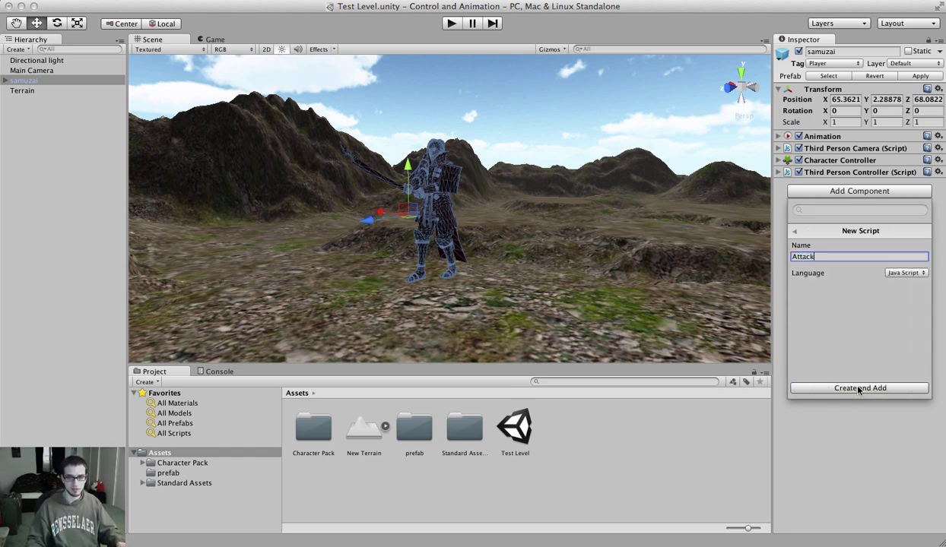
left_click(825, 388)
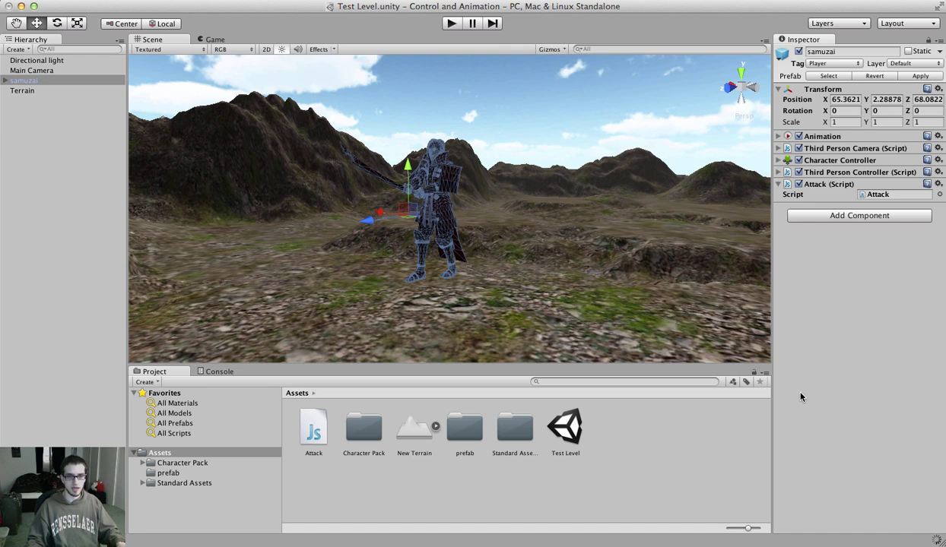
- Open Attack.js in Sublime Text and fit its window over Unity
double_click(862, 195)
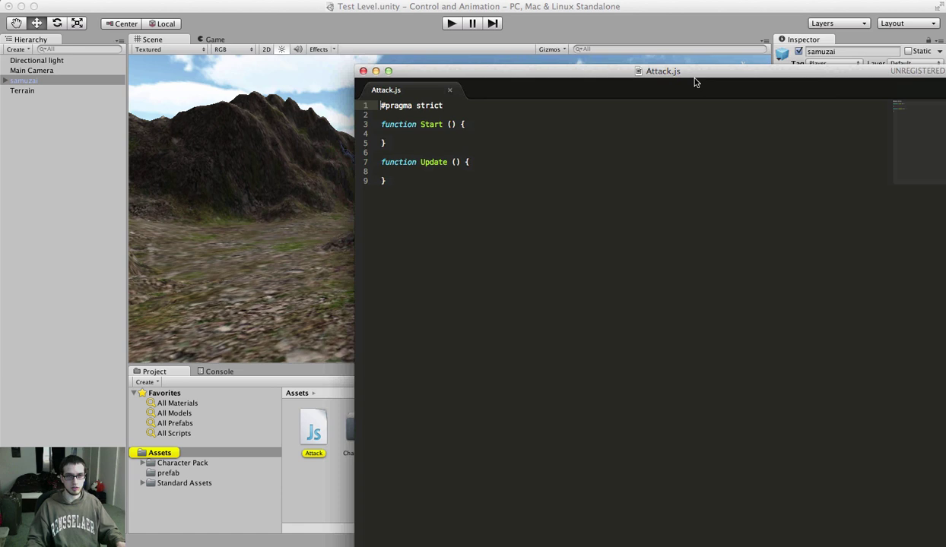
left_click_drag(694, 82, 684, 74)
left_click_drag(941, 543, 831, 508)
left_click_drag(603, 64, 604, 39)
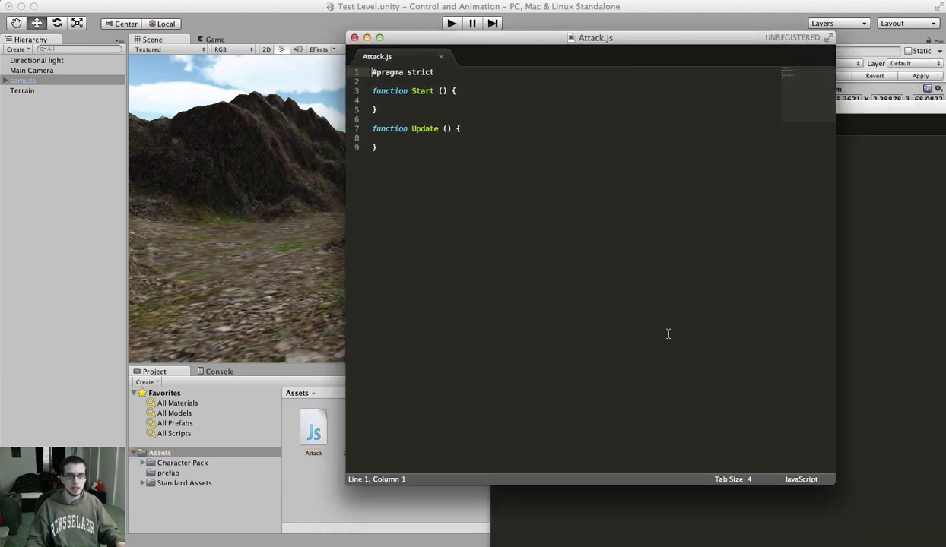
- Set the syntax to Unity JavaScript and type 'animation' on a new line below Update
left_click(807, 479)
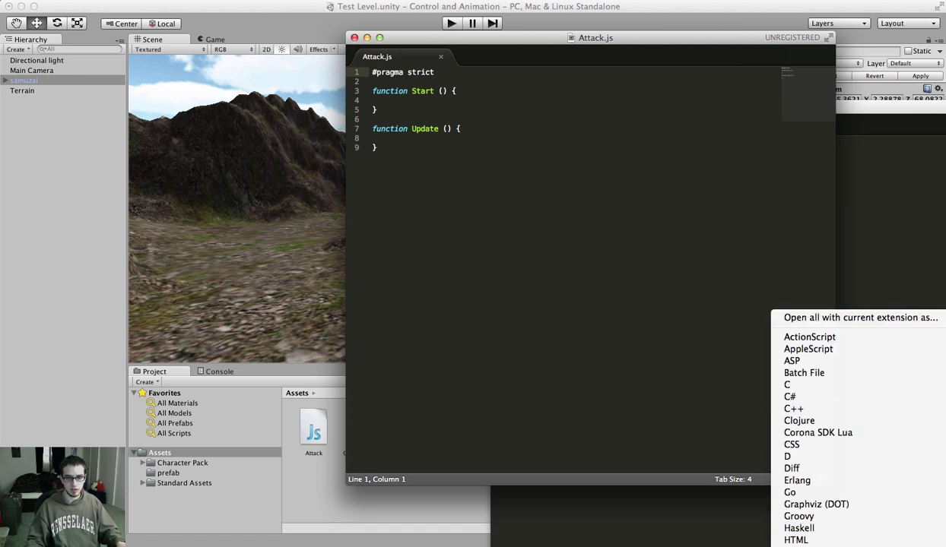
left_click(805, 546)
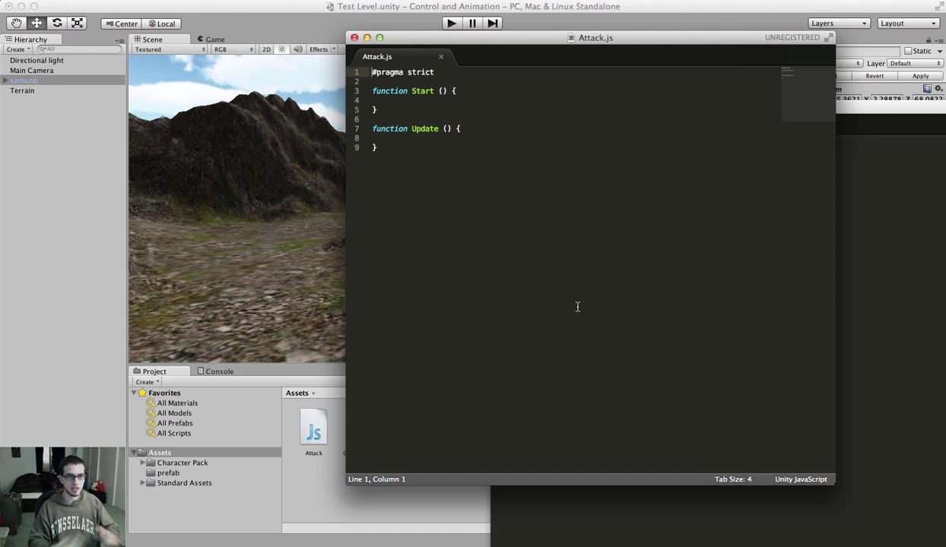
left_click(526, 292)
key("Return")
key("Return")
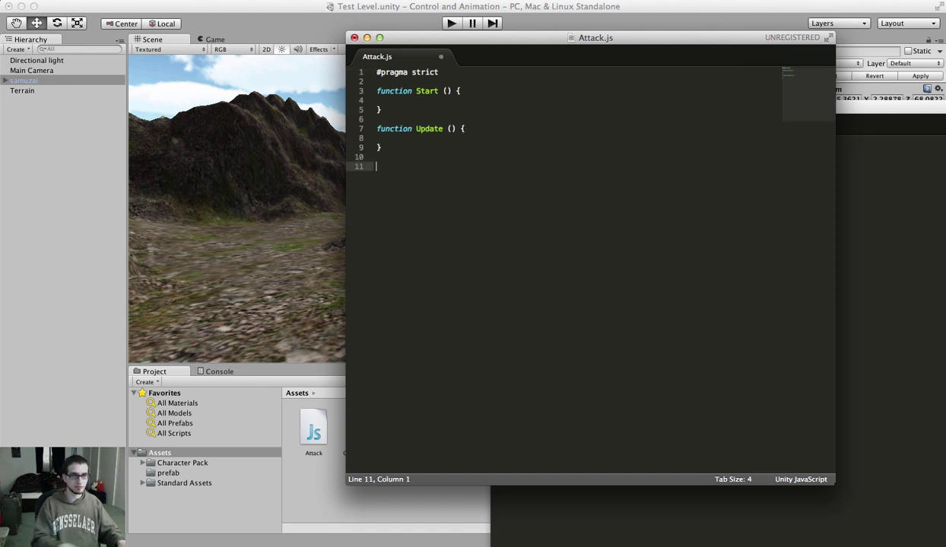
type("animation")
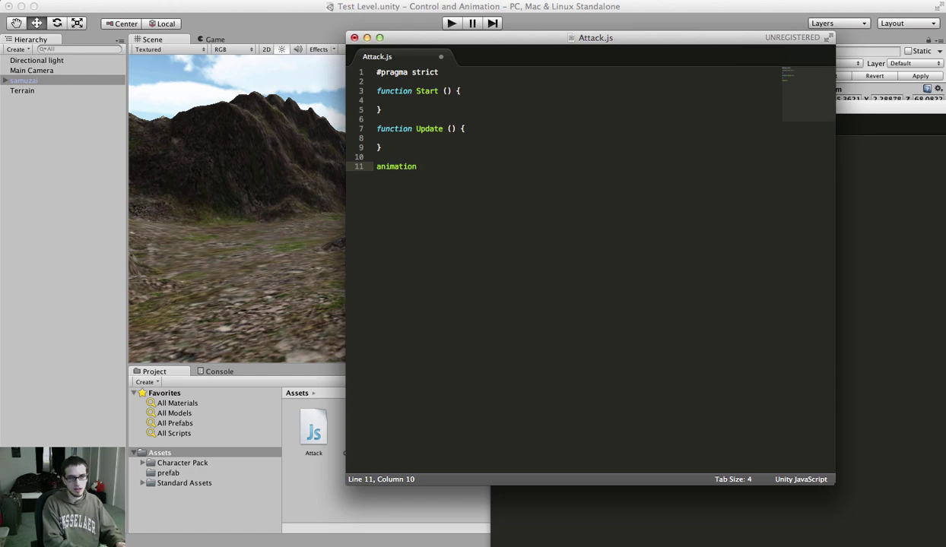
- Check samuzai's Animation clips (idle, Walk, Run, Jump, Attack), then return to Attack.js
left_click(243, 194)
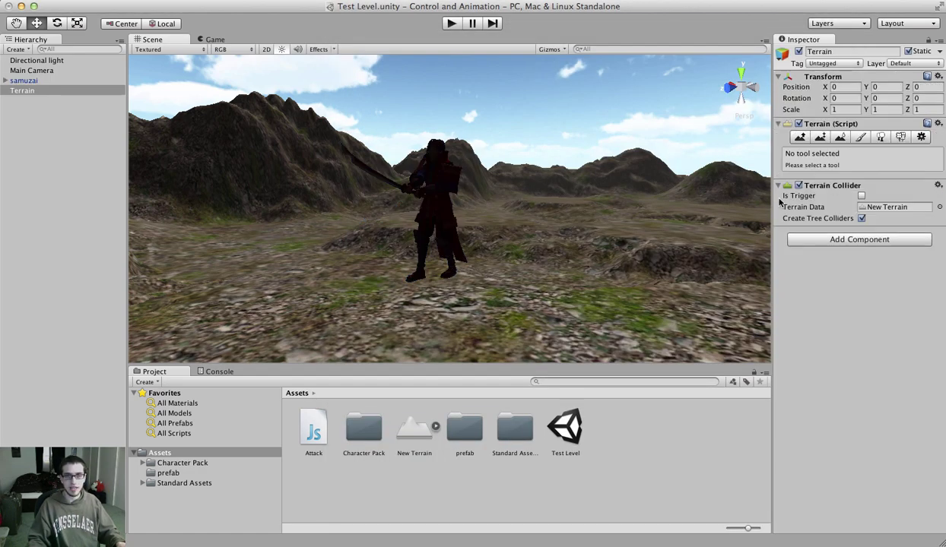
left_click(48, 80)
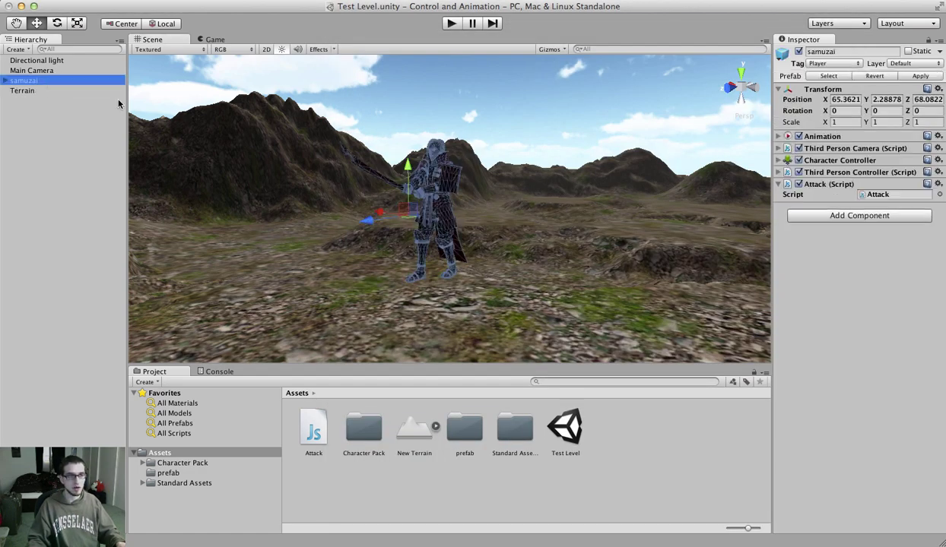
left_click(820, 137)
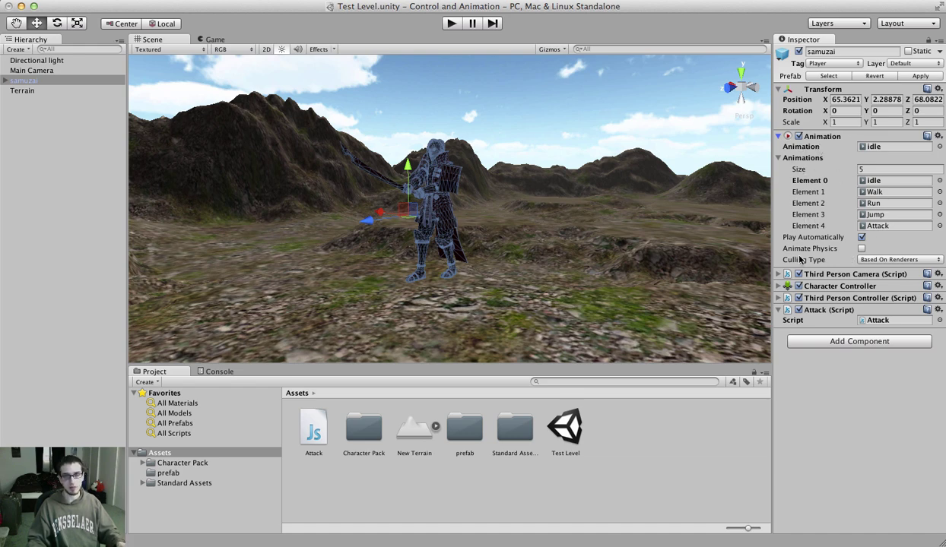
key("ctrl+Up")
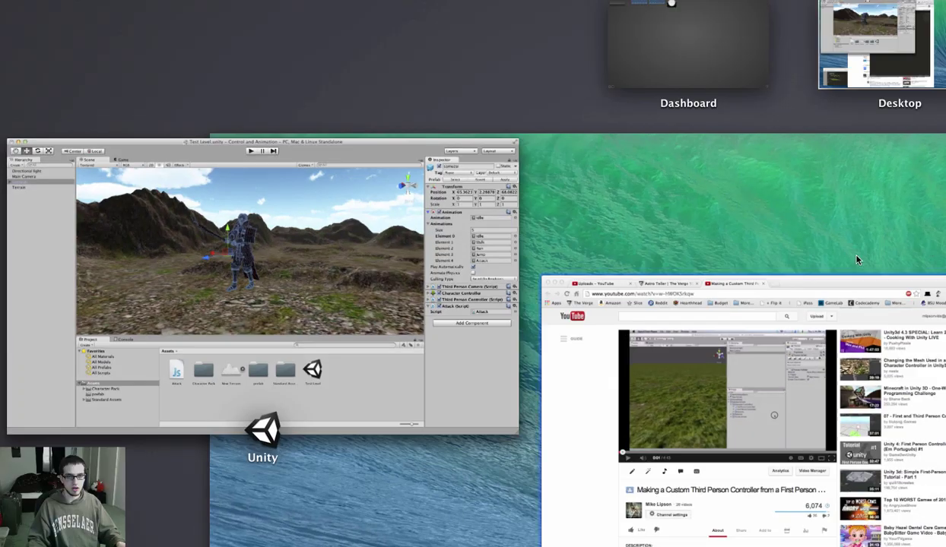
key("ctrl+Up")
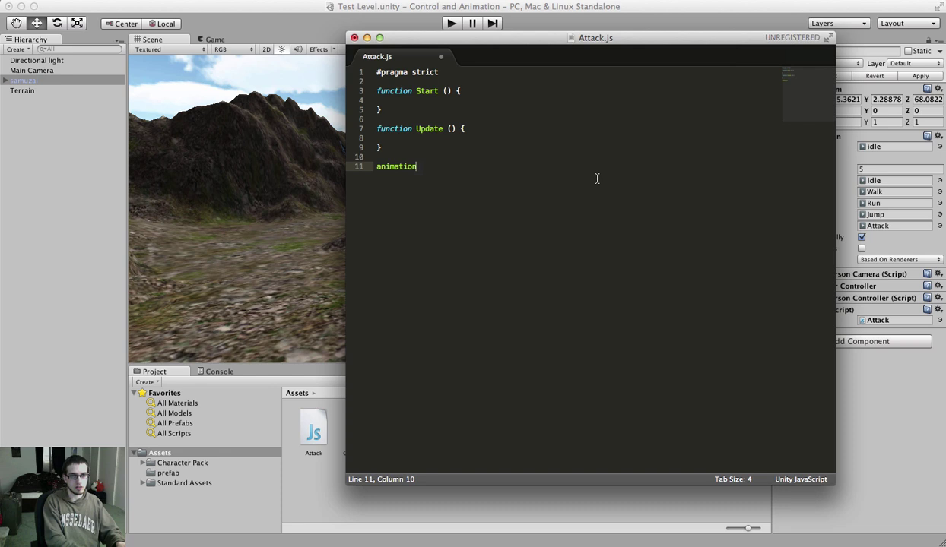
- Complete line 11 as animation.Play("Attack");
type(".Play()")
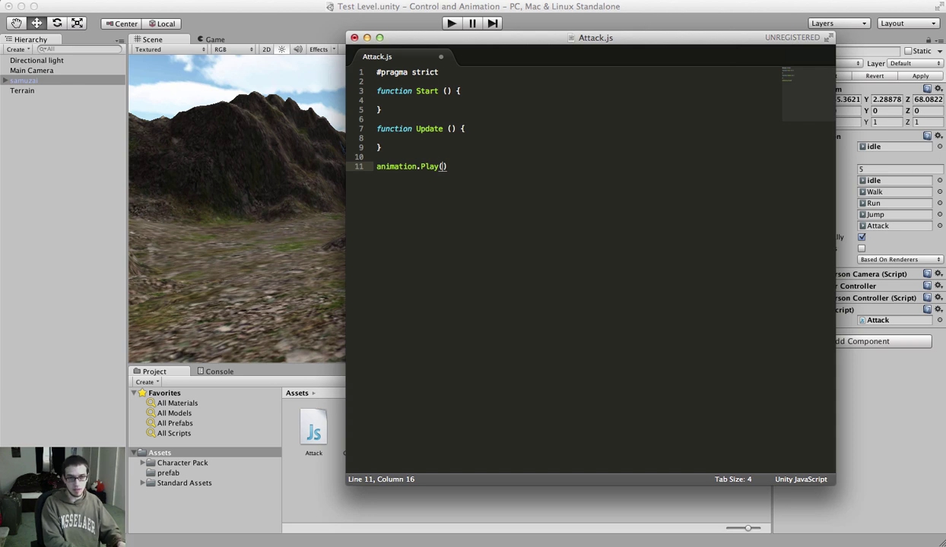
type("\"Attack\")")
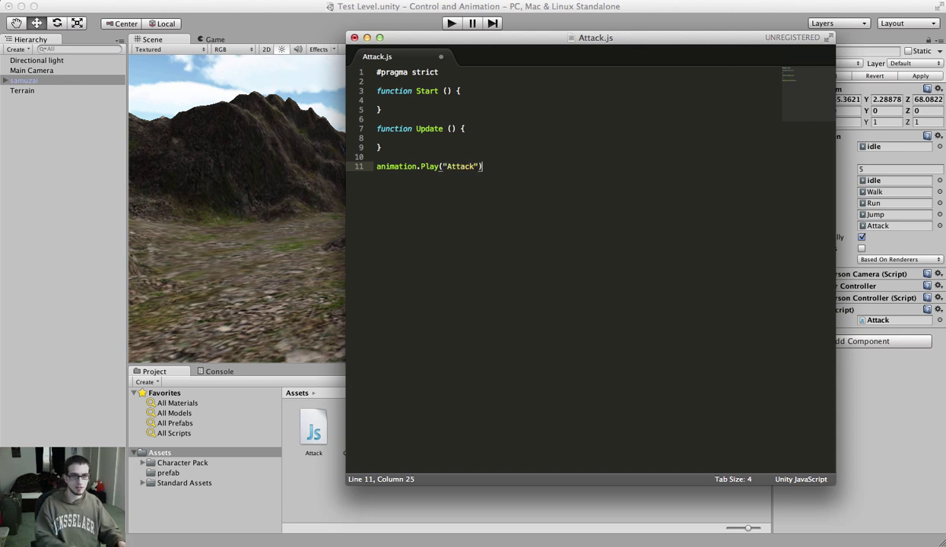
type(";")
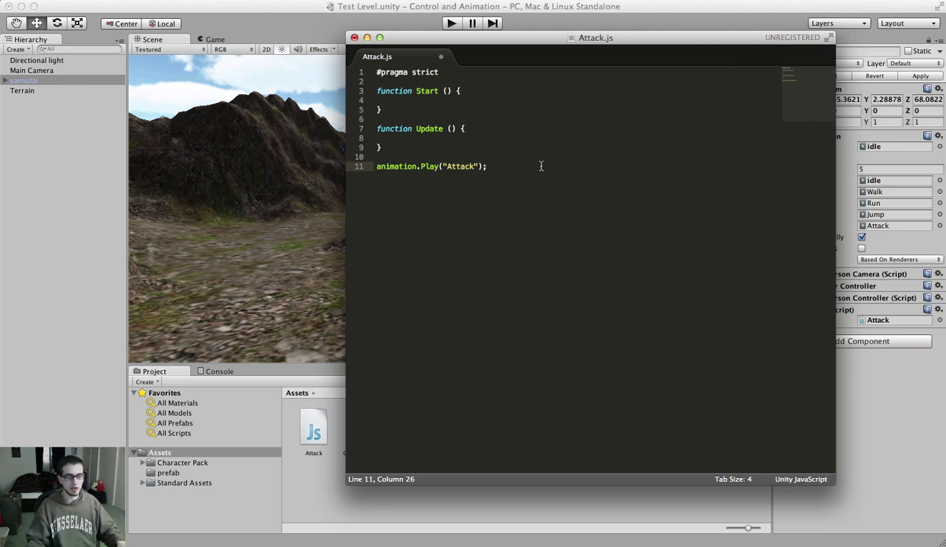
left_click_drag(380, 105, 376, 91)
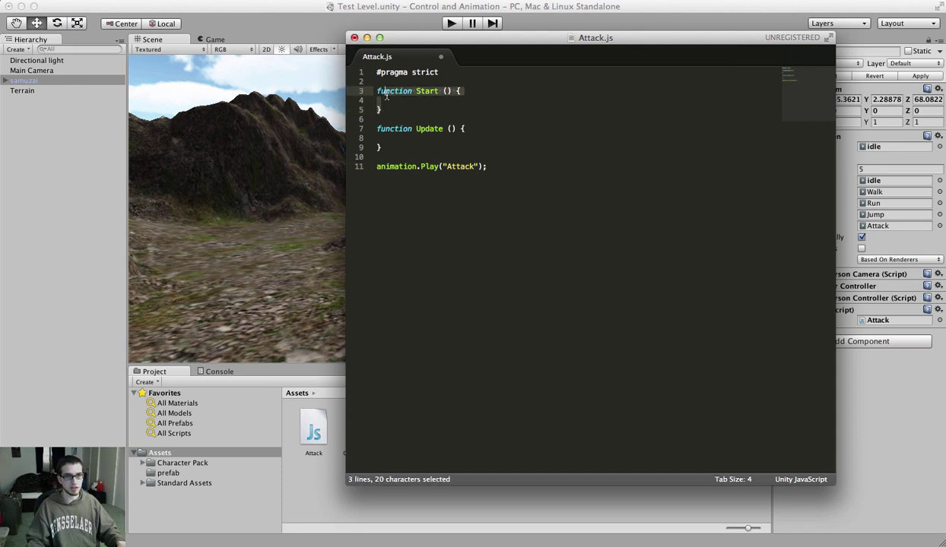
left_click(388, 156)
left_click_drag(384, 139, 378, 129)
left_click(387, 139)
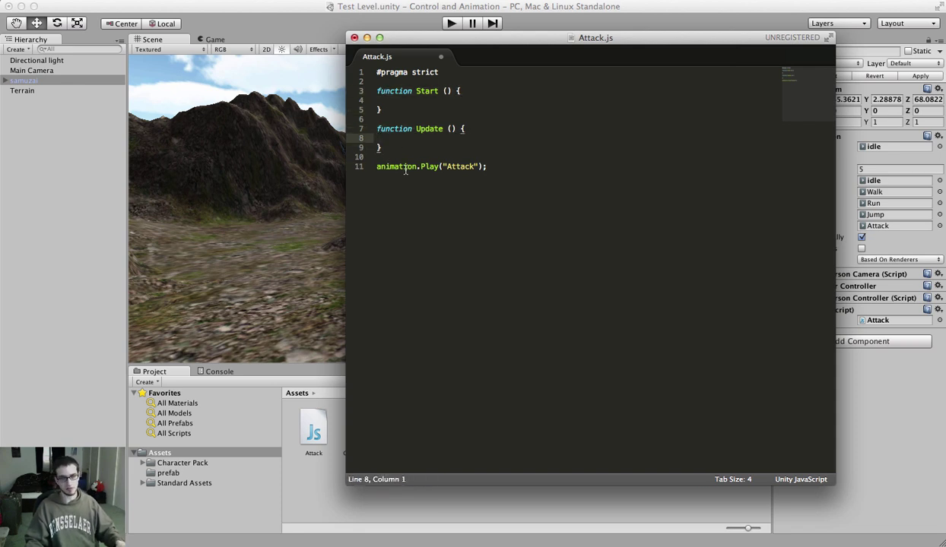
left_click(416, 97)
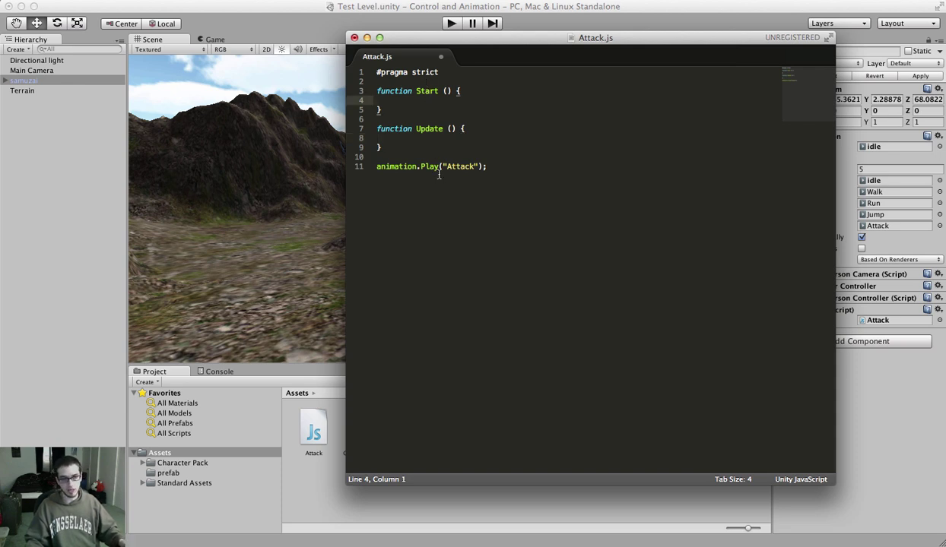
left_click(431, 129)
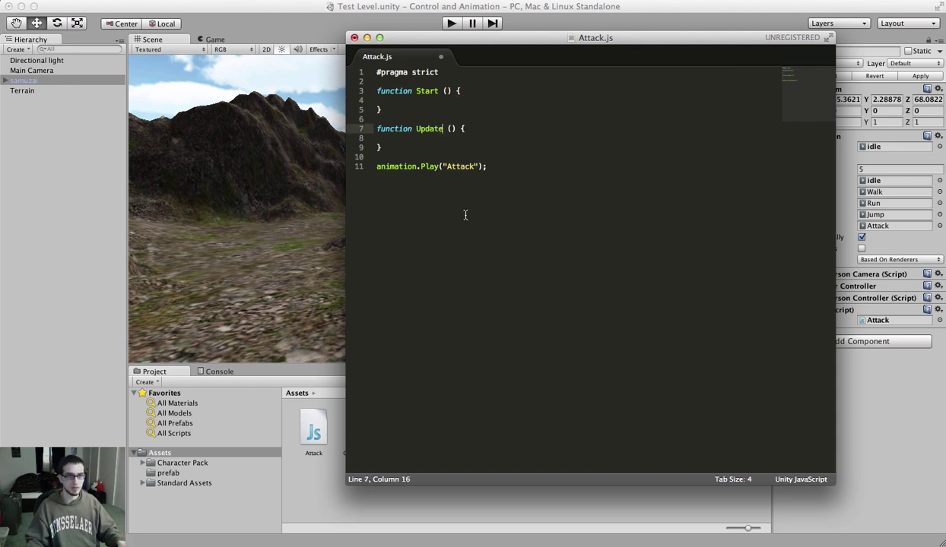
double_click(445, 166)
left_click(472, 174)
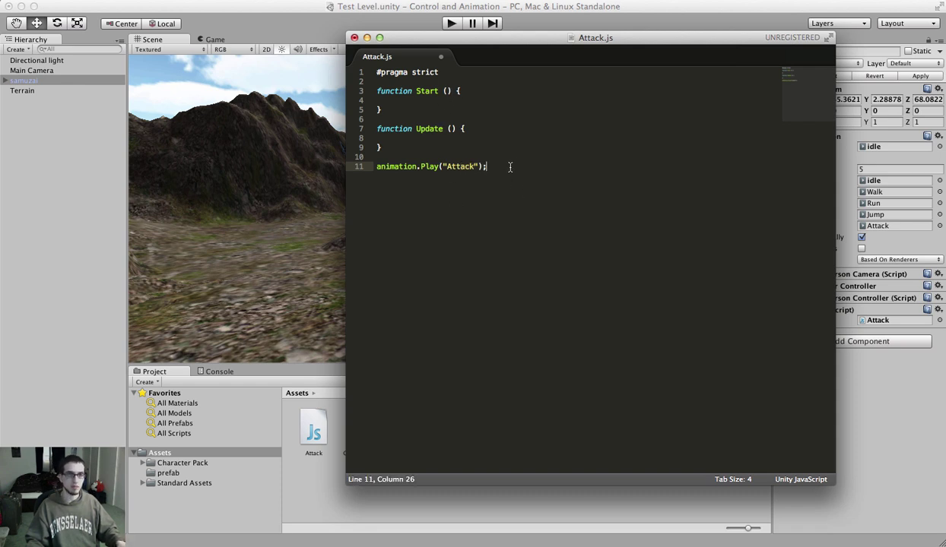
left_click_drag(487, 166, 376, 167)
key("super+x")
left_click(433, 138)
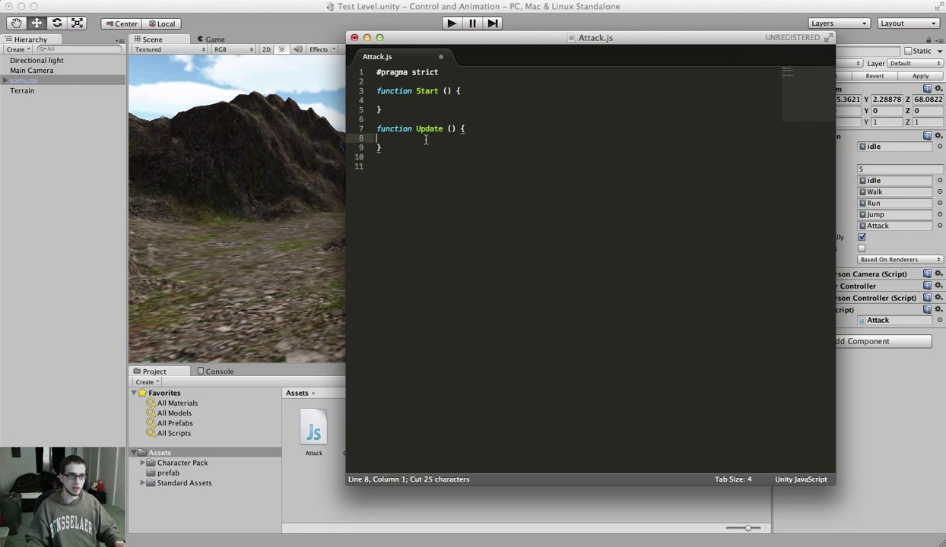
key("super+v")
key("super+]")
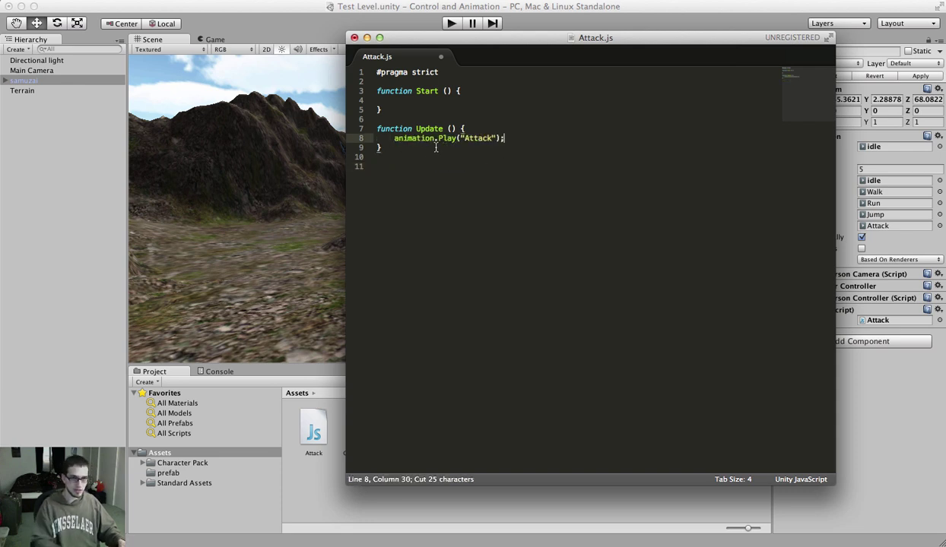
left_click(438, 138)
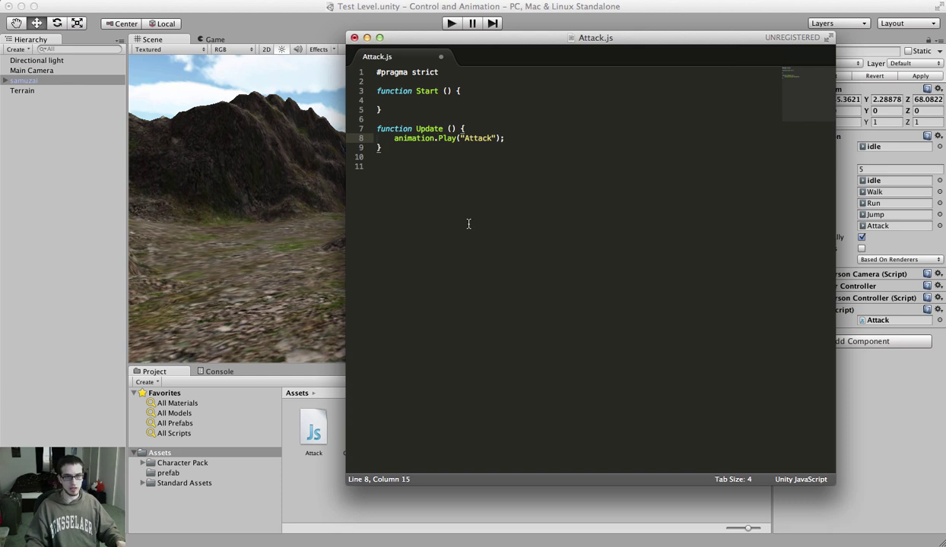
left_click_drag(504, 138, 392, 140)
key("super+x")
left_click(394, 164)
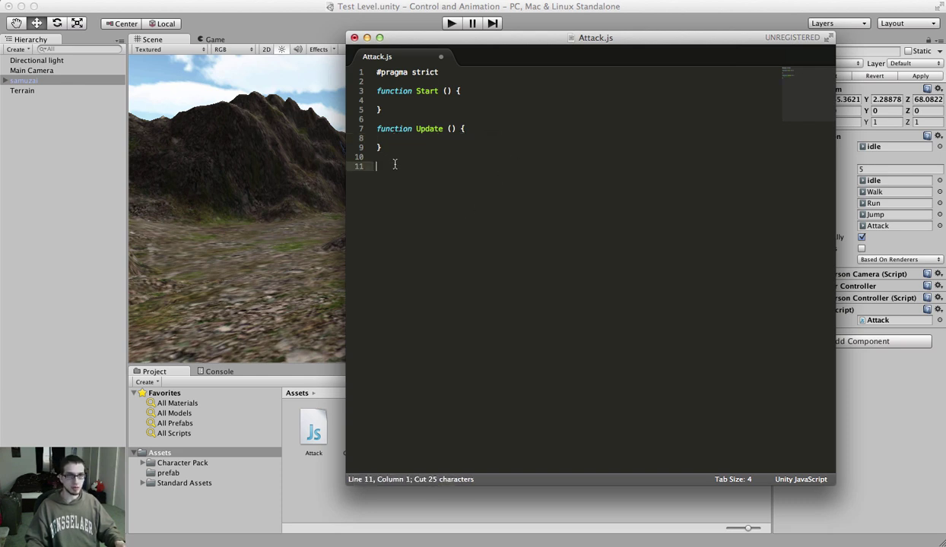
key("super+v")
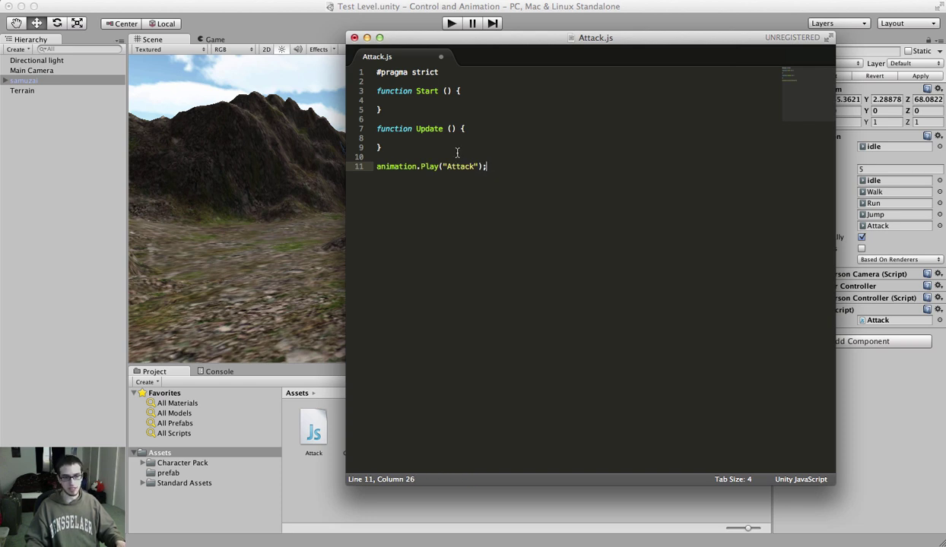
left_click(438, 138)
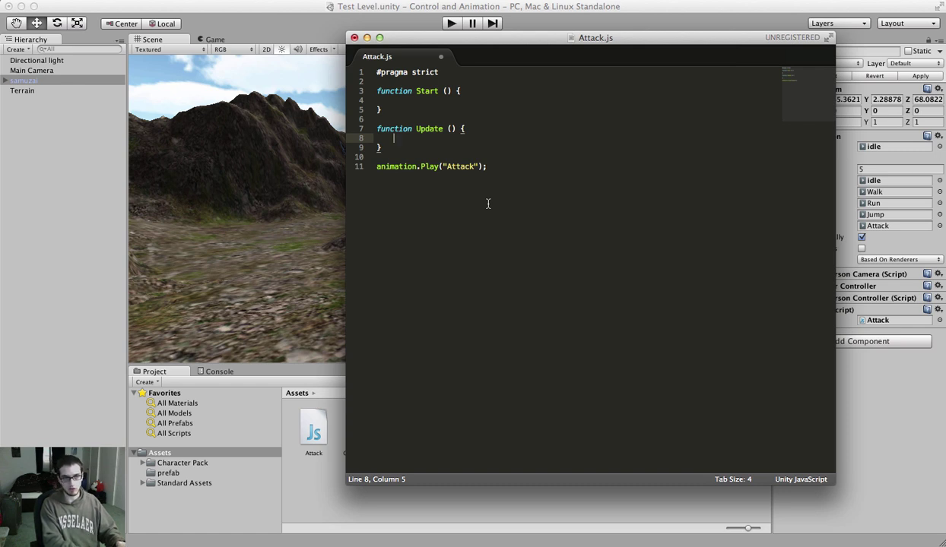
- Write an if(Input.GetKeyDown("l")){ block inside Update
type("Input.G")
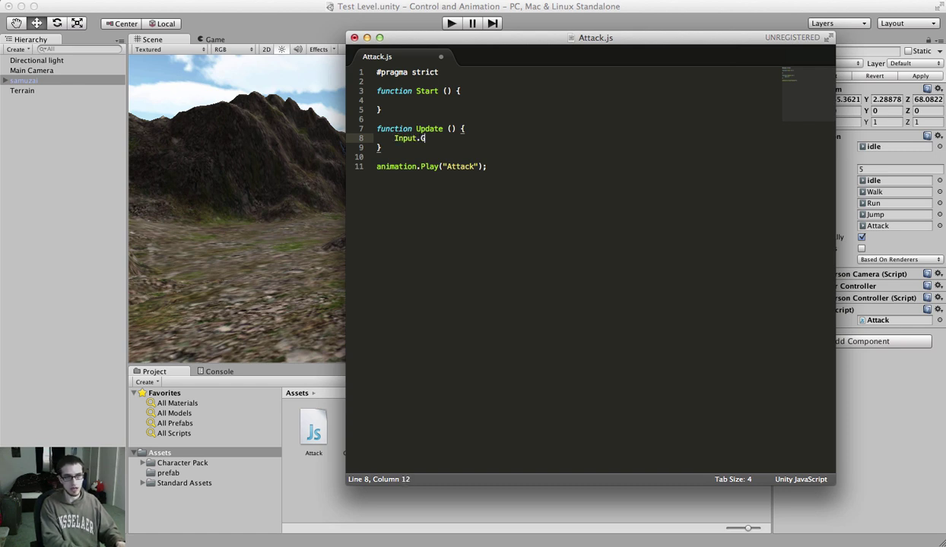
type("etKeyDown")
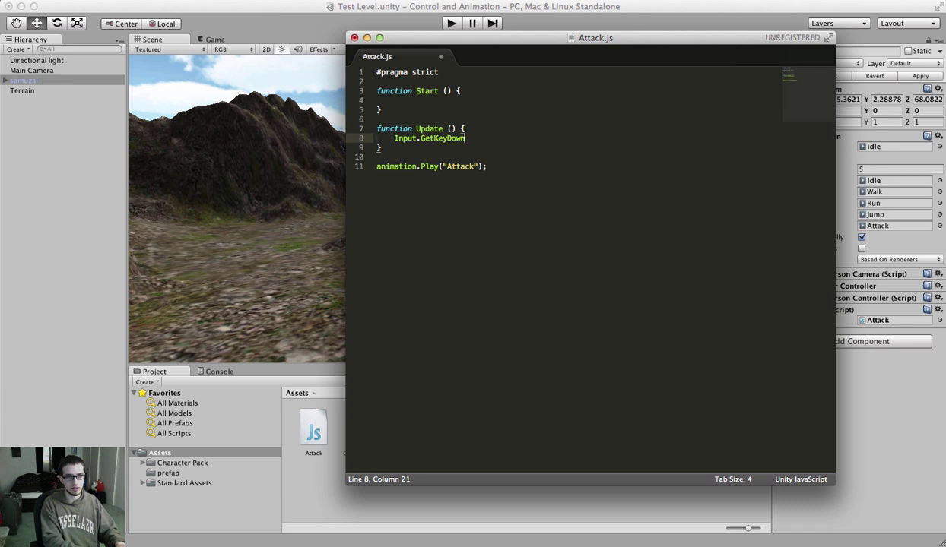
type("(")
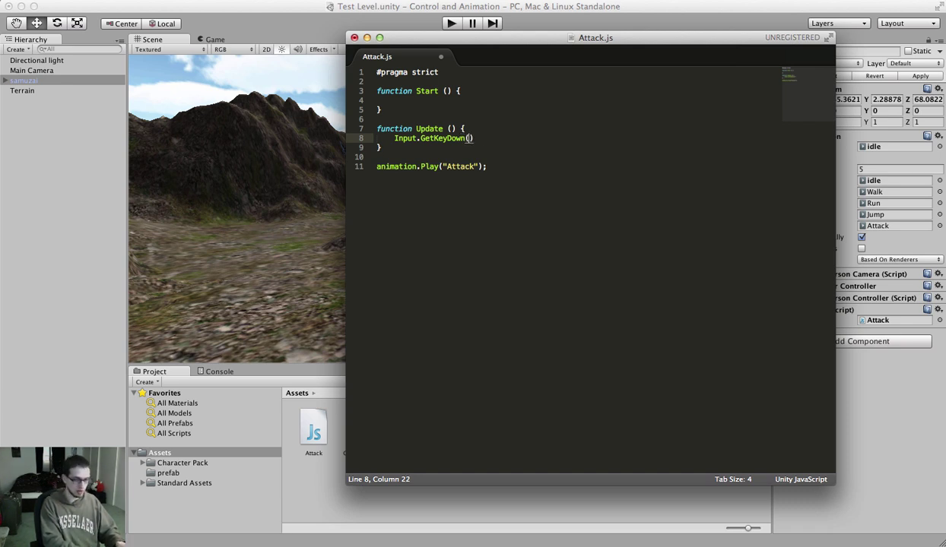
type("\"1")
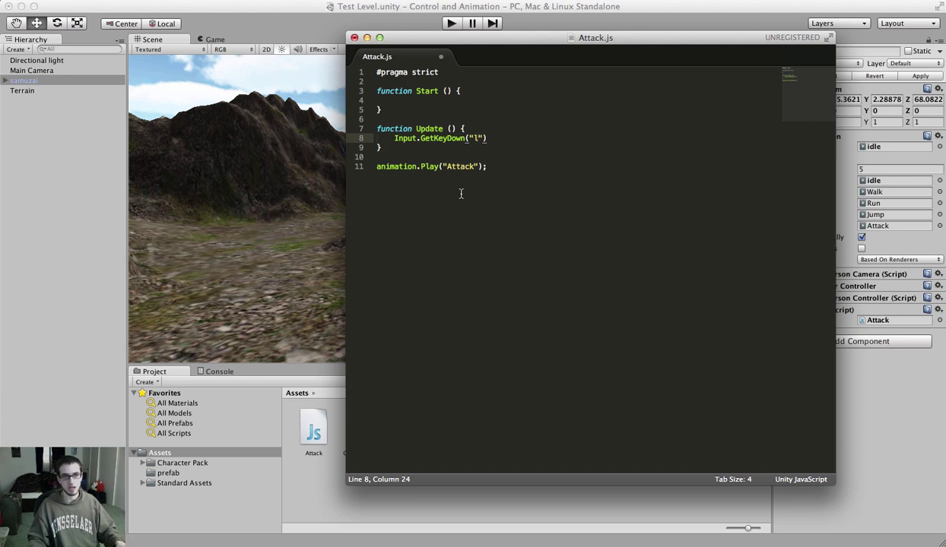
left_click(394, 138)
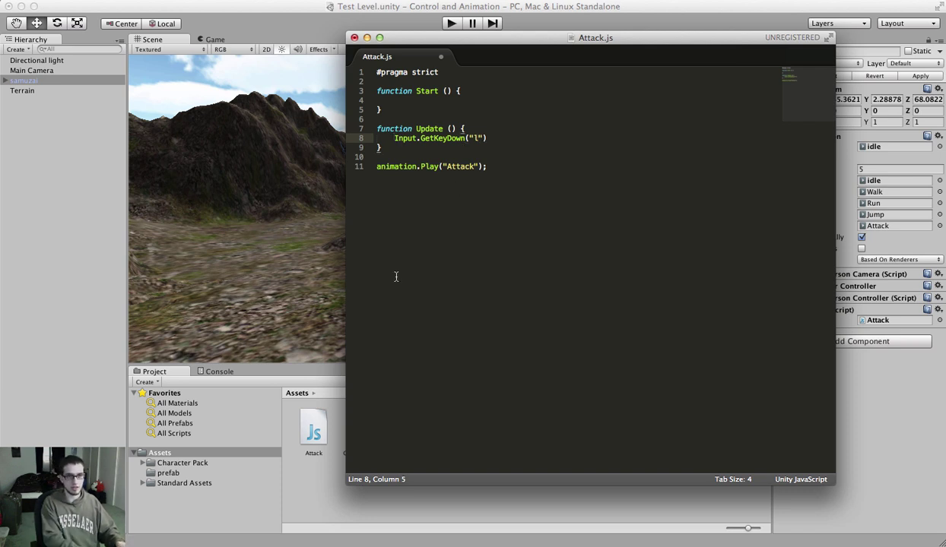
type("if(")
key("End")
type(")")
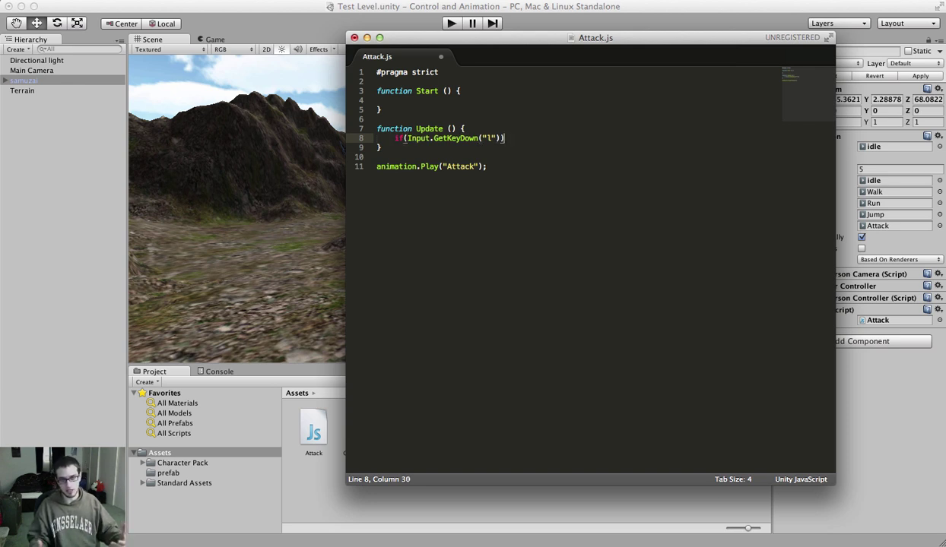
type("{")
key("Return")
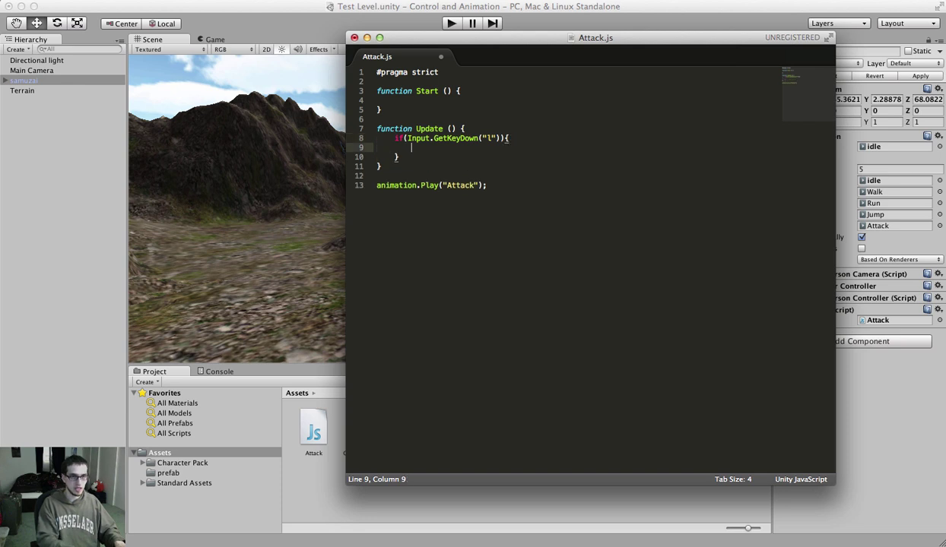
- Move animation.Play("Attack"); into the if block and save the script
left_click_drag(487, 185, 376, 187)
key("super+x")
left_click(420, 147)
key("super+v")
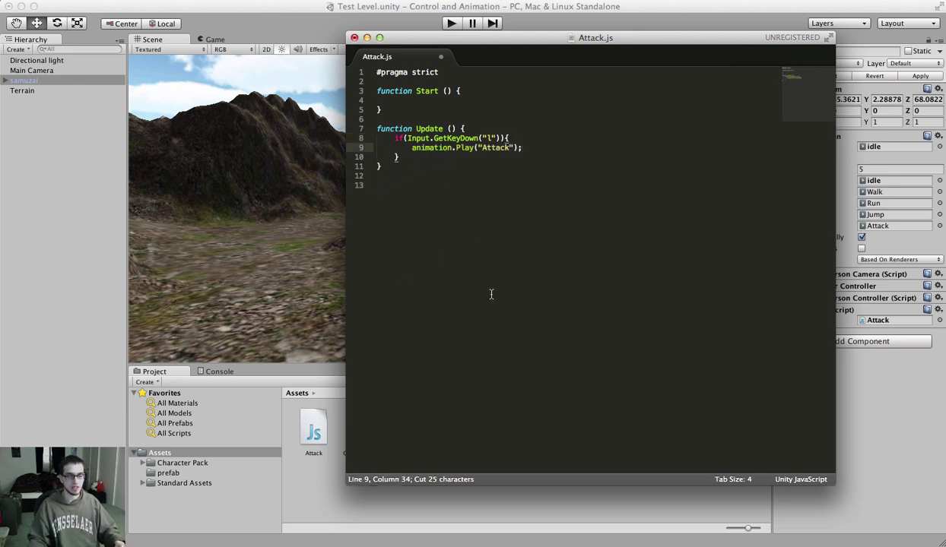
key("super+s")
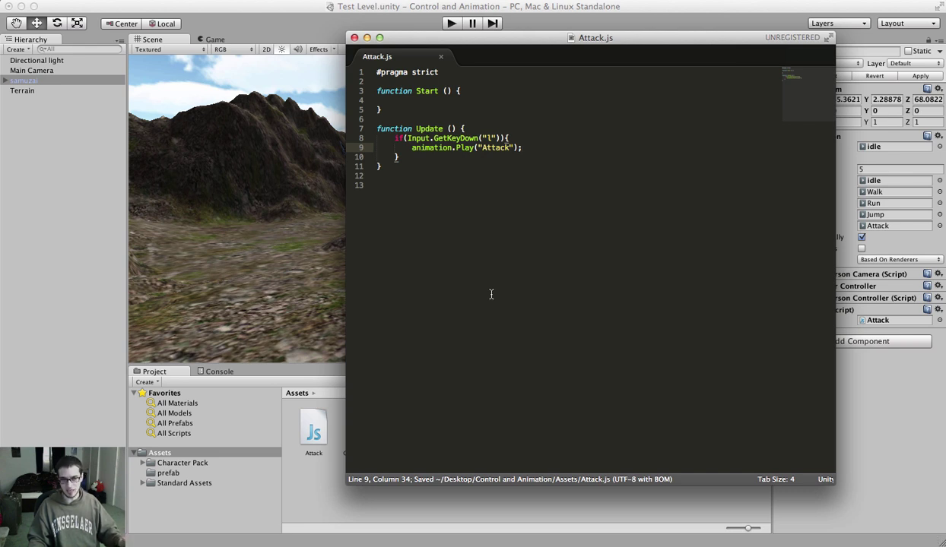
- Run the level in Unity briefly to test the attack script, then stop it
left_click(315, 26)
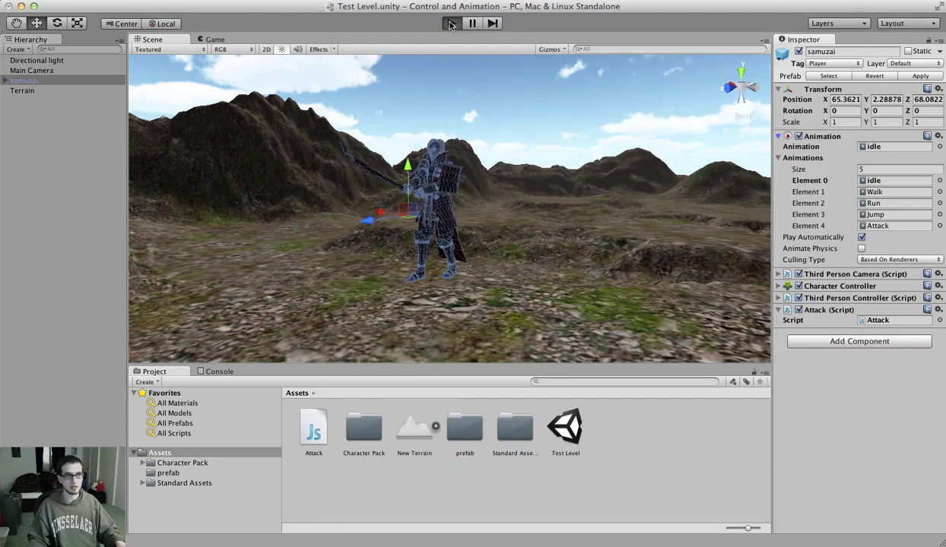
left_click(450, 24)
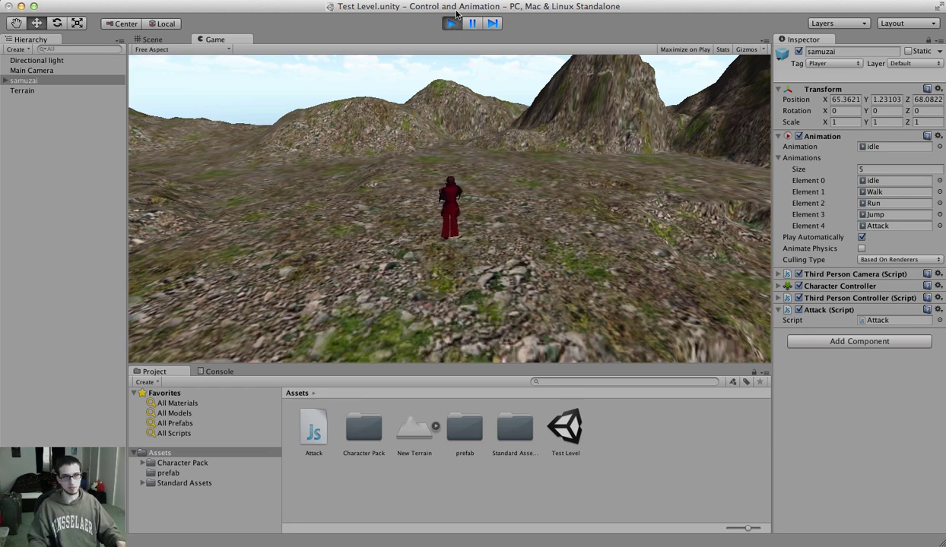
left_click(450, 23)
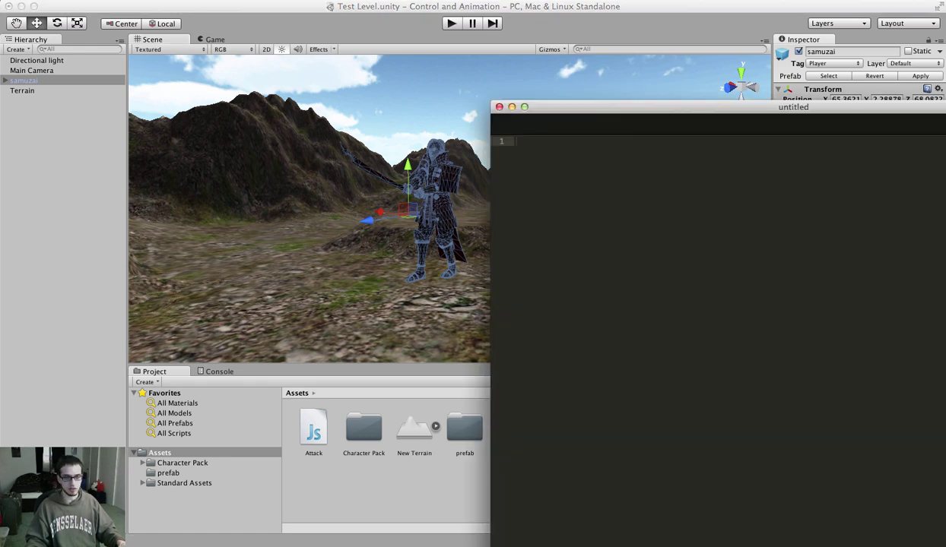
- Reopen Attack.js from Unity and prepare an indented empty line in Start
left_click(570, 358)
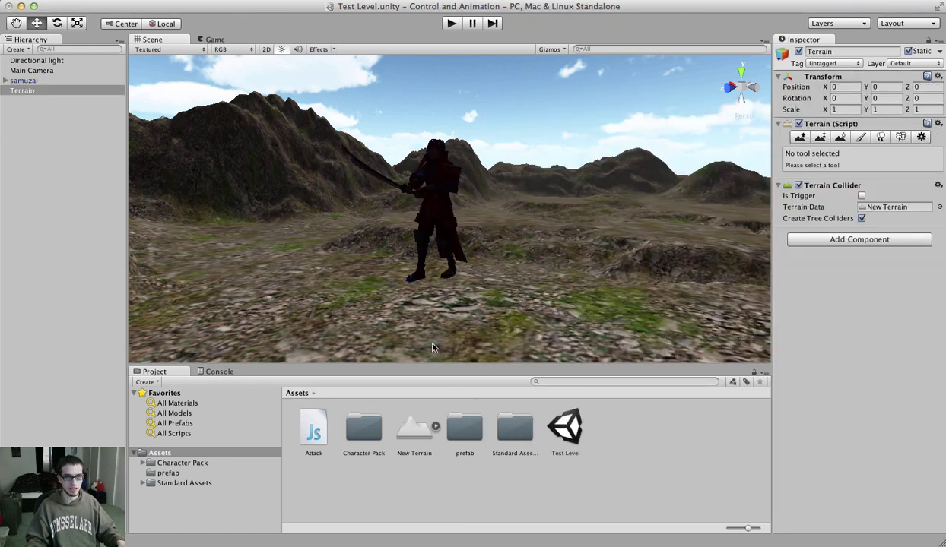
double_click(301, 432)
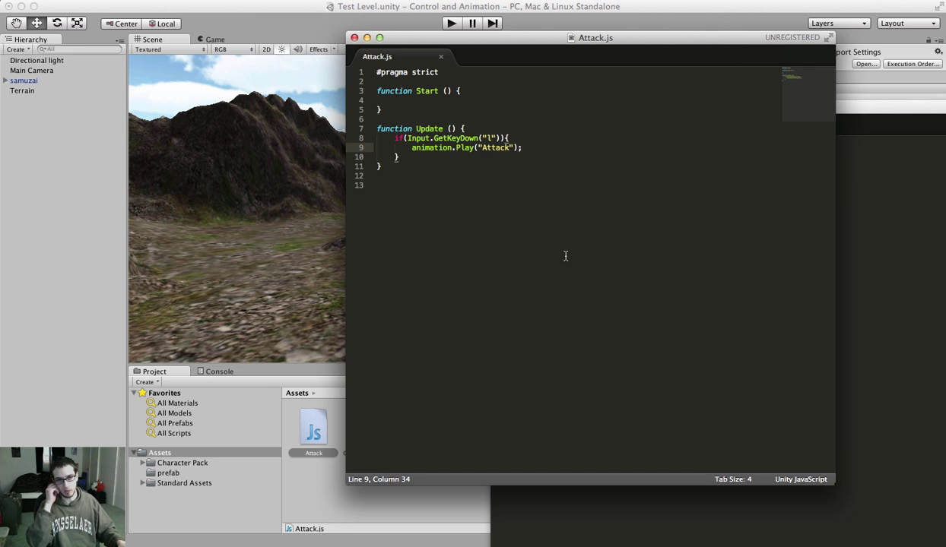
left_click(475, 92)
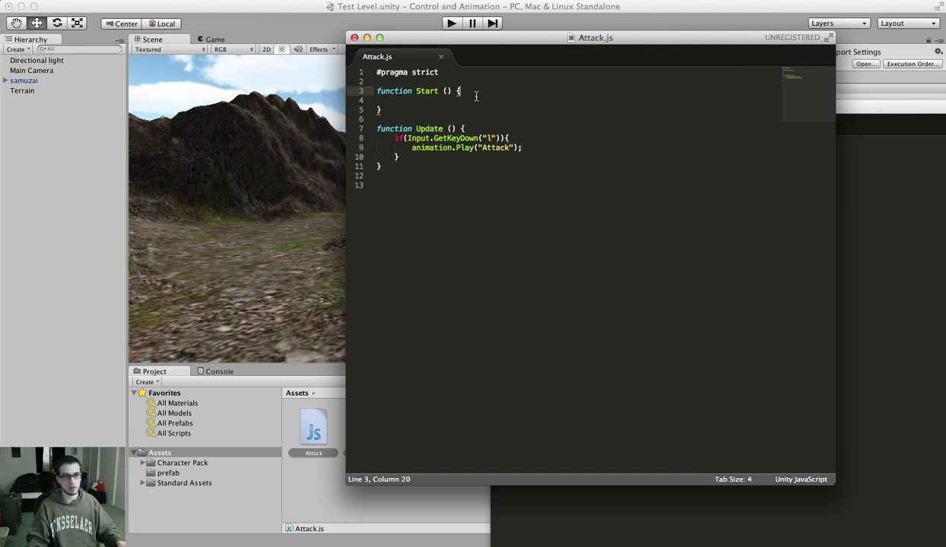
left_click(477, 107)
left_click(502, 99)
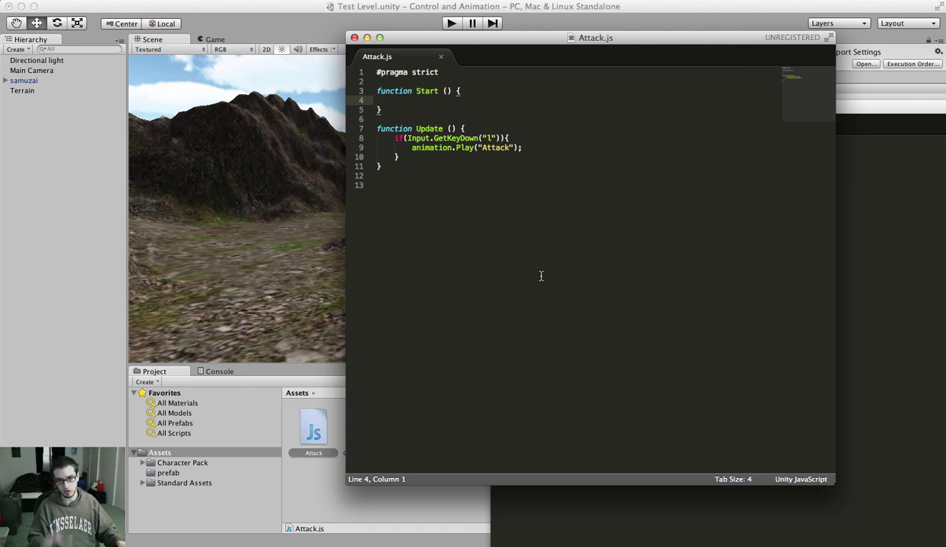
key("Tab")
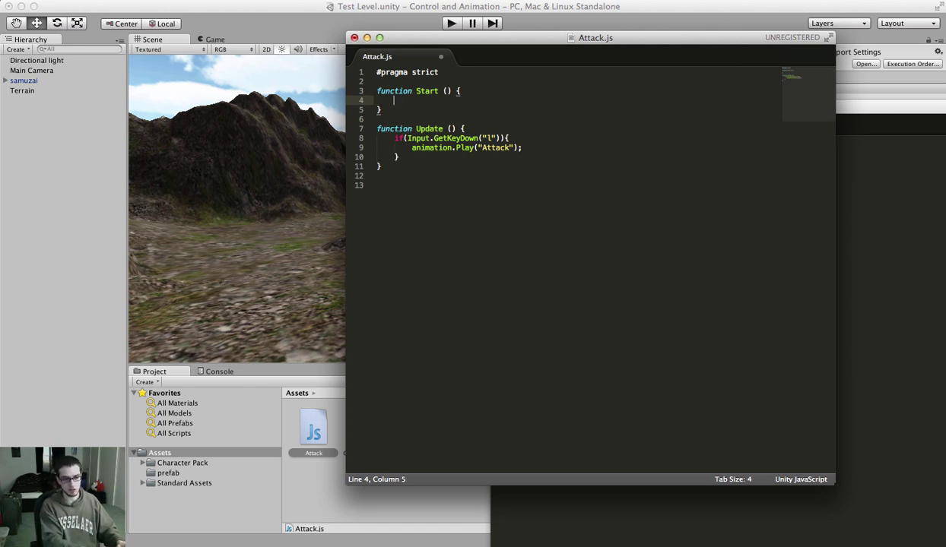
- Add animation["Attack"].layer = 1; in Start and save the script
type("animation.")
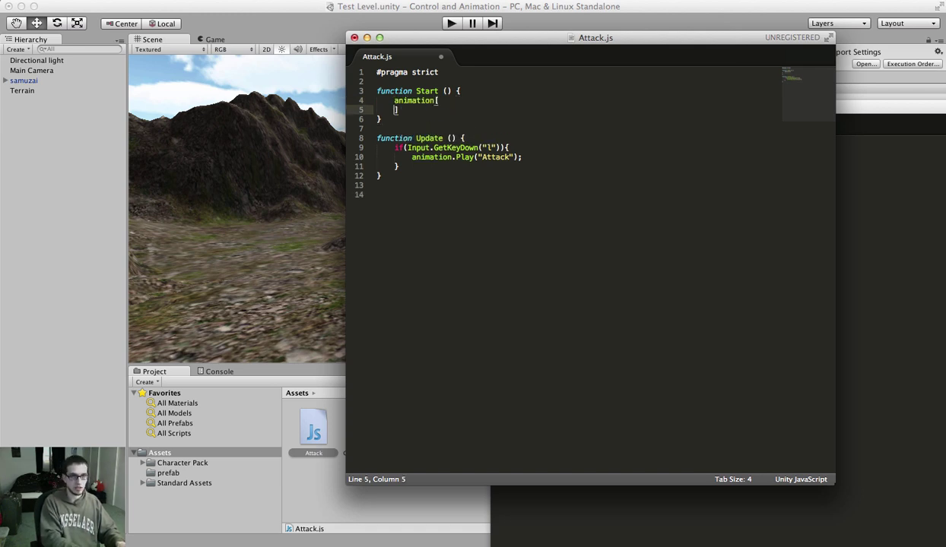
type("\"At")
key("Return")
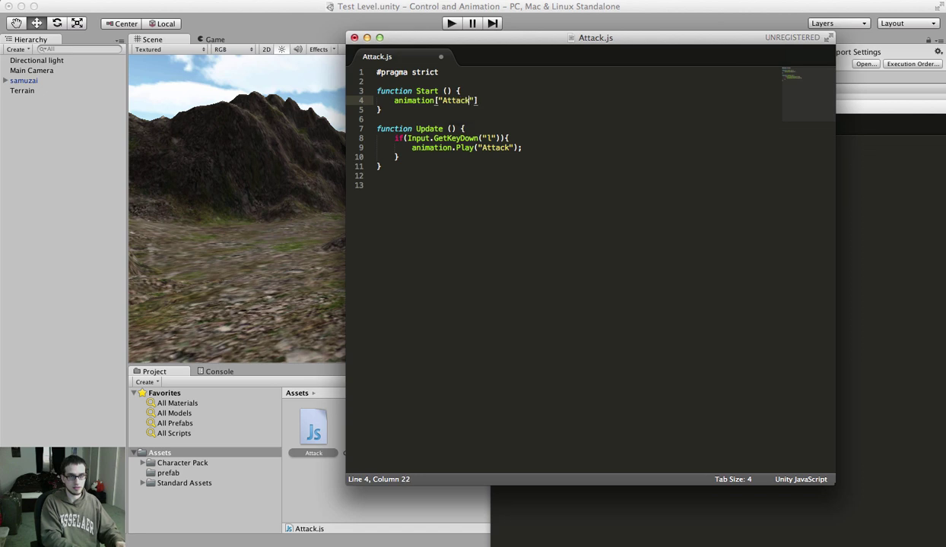
key("Right")
key("Right")
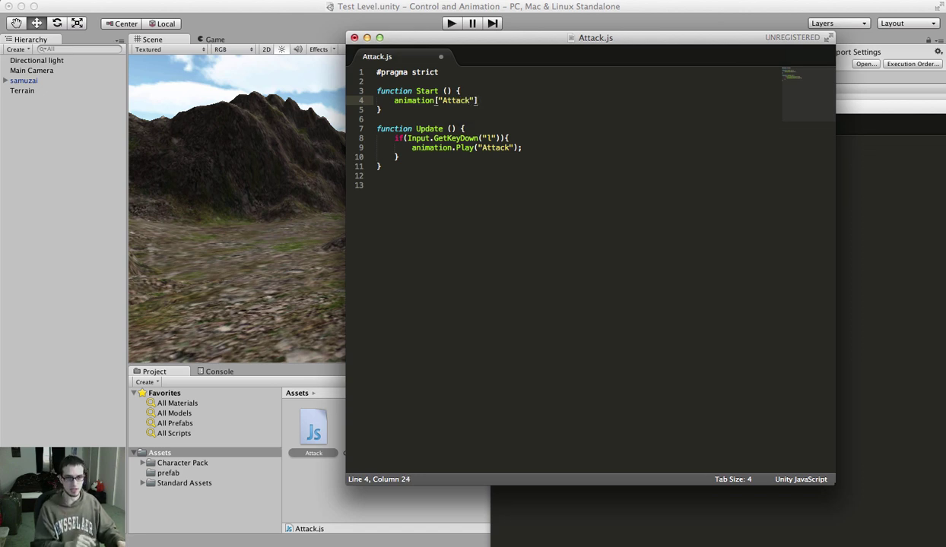
type(".")
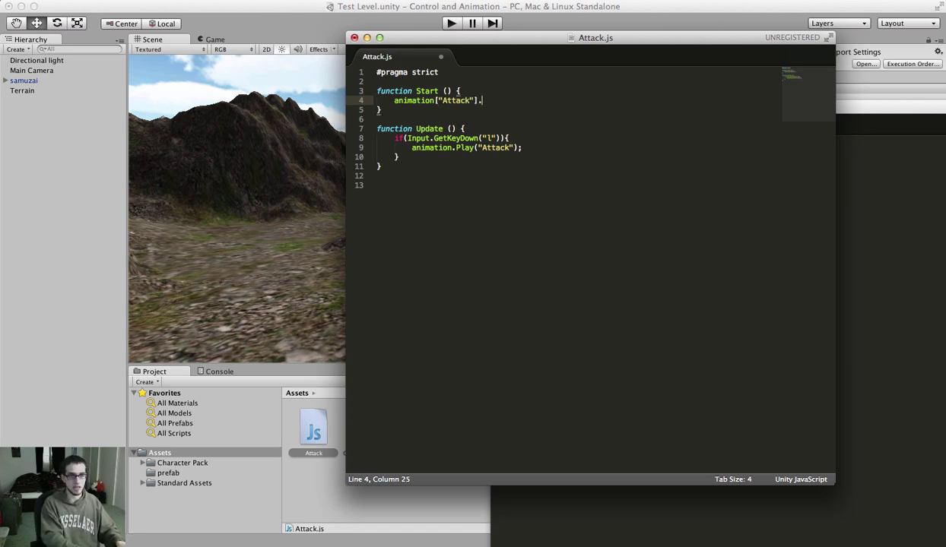
type("laye")
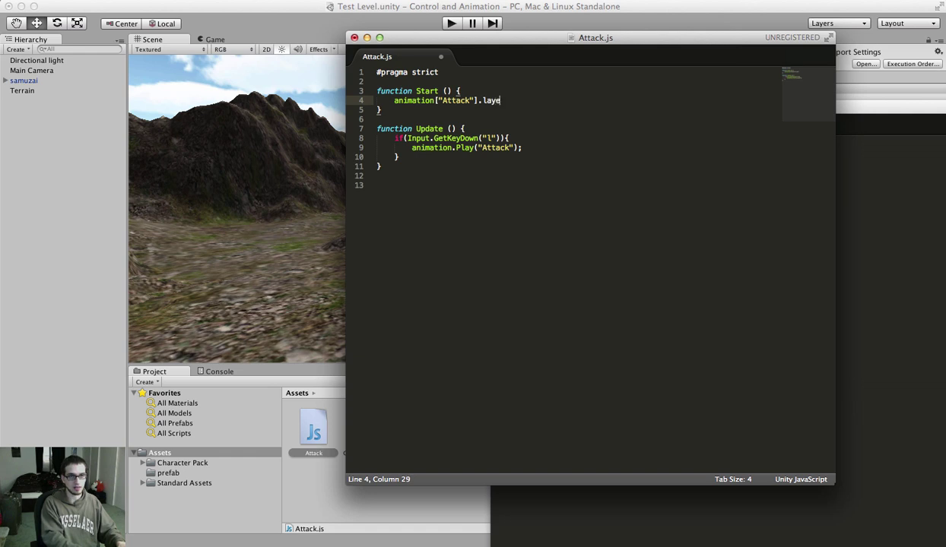
type("r = 1;")
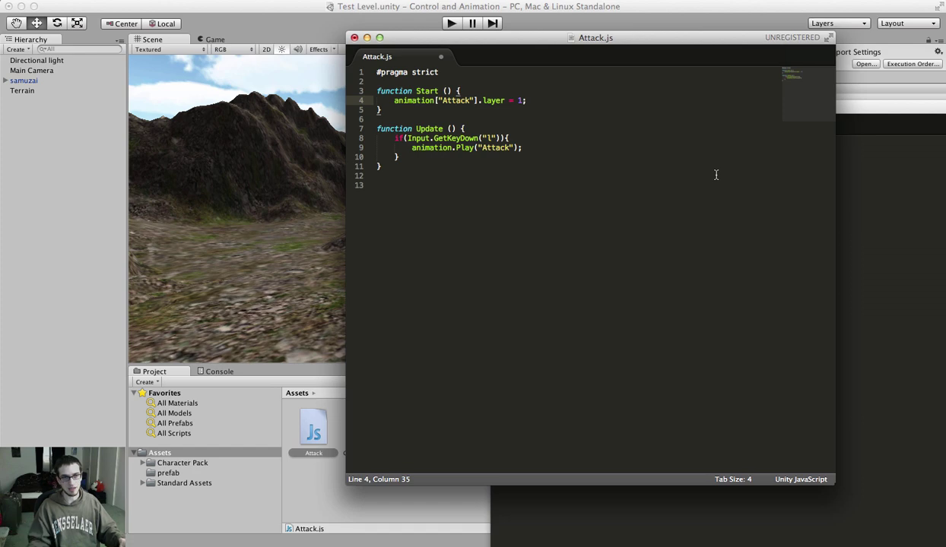
key("super+s")
left_click(476, 17)
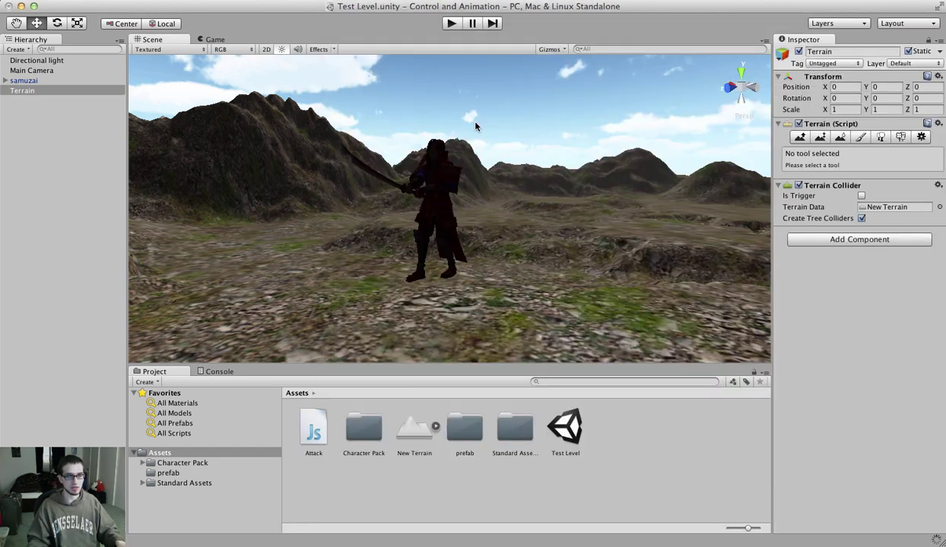
left_click(451, 23)
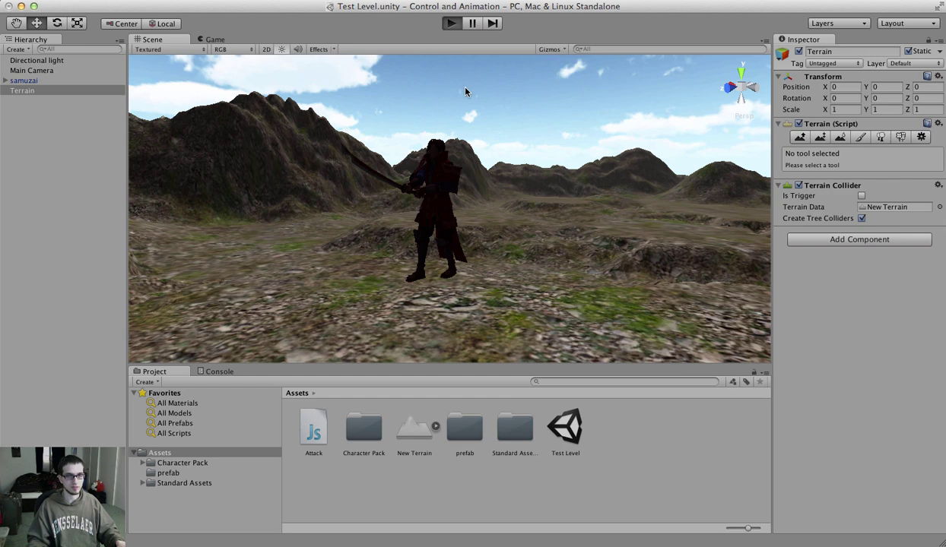
key("w")
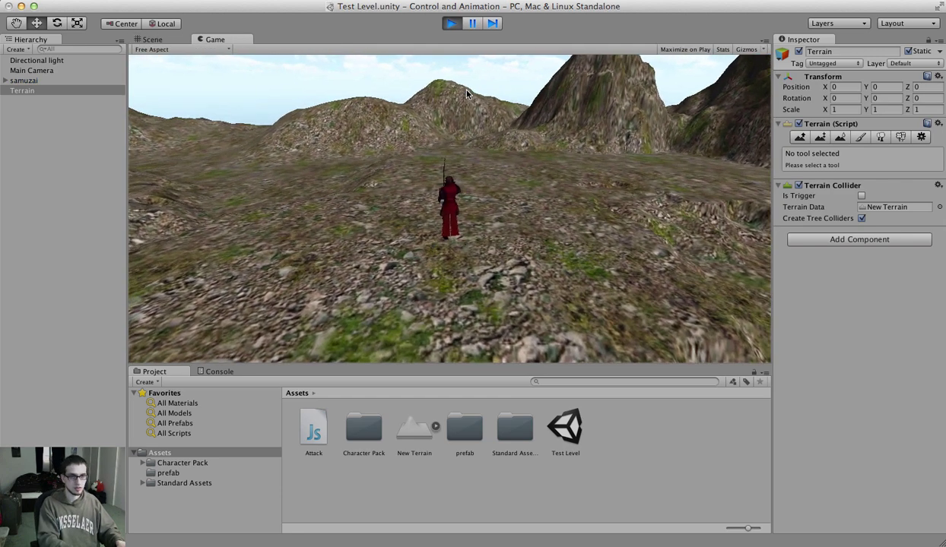
left_click(466, 93)
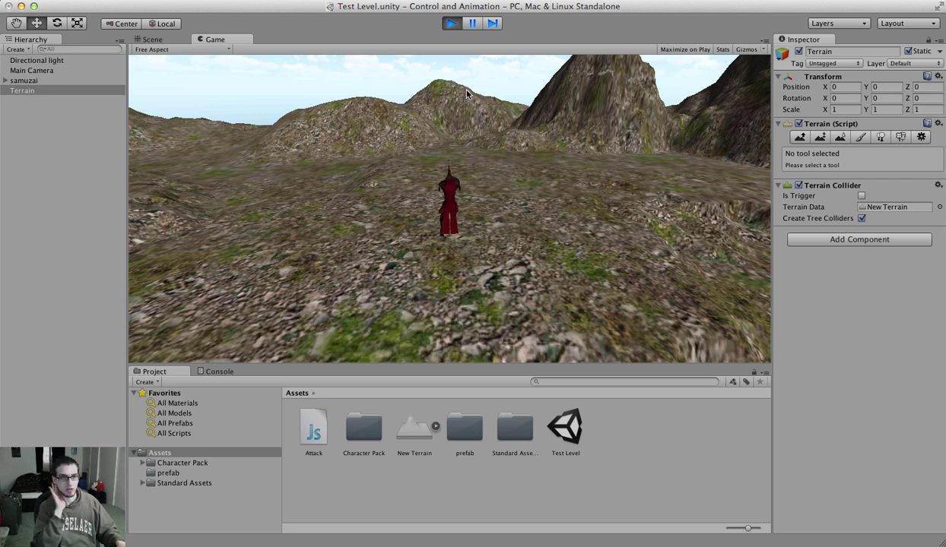
left_click(467, 93)
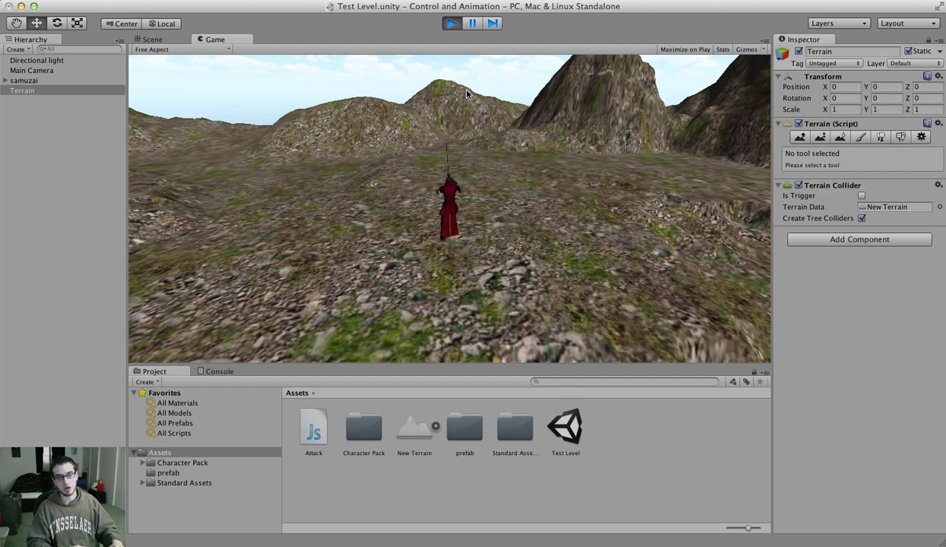
left_click(450, 23)
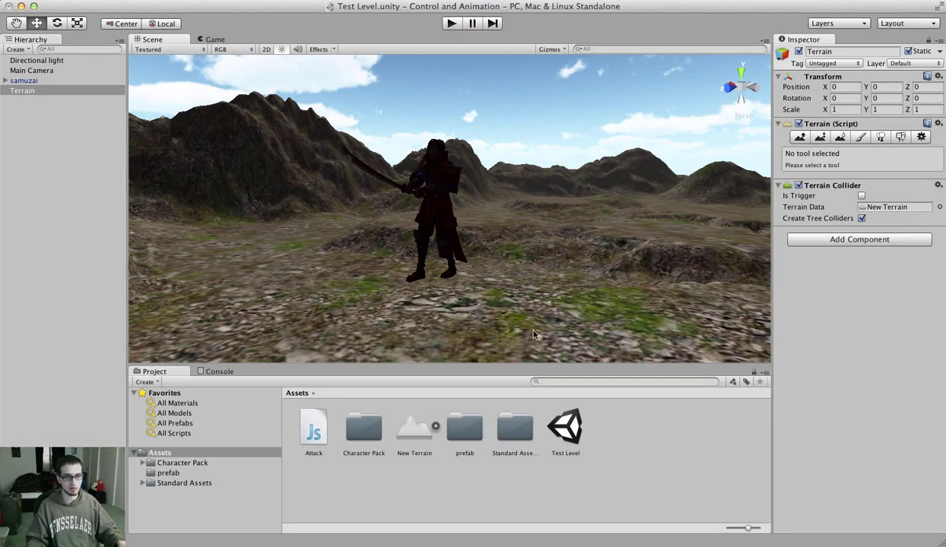
- Add animation["Attack"].wrapMode = WrapMode.Once; to Start in Attack.js and save
double_click(307, 426)
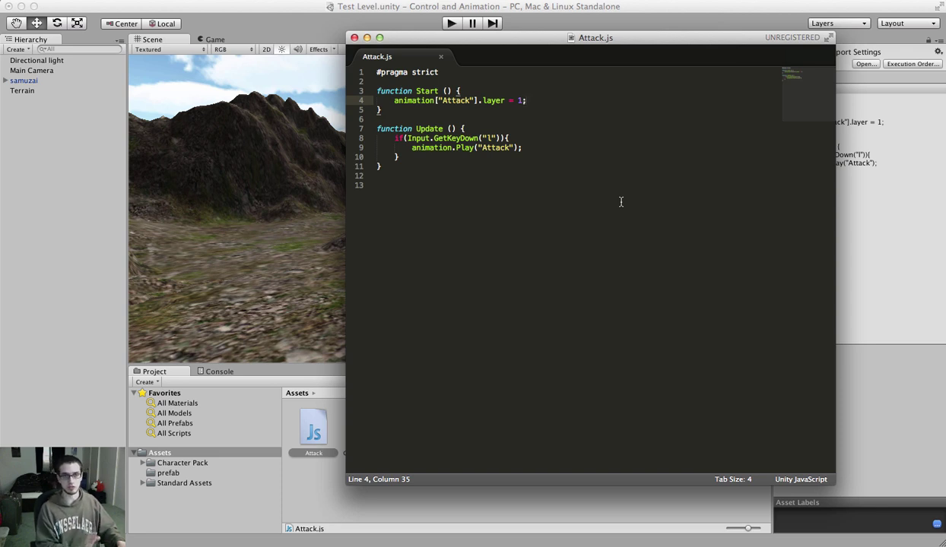
key("Return")
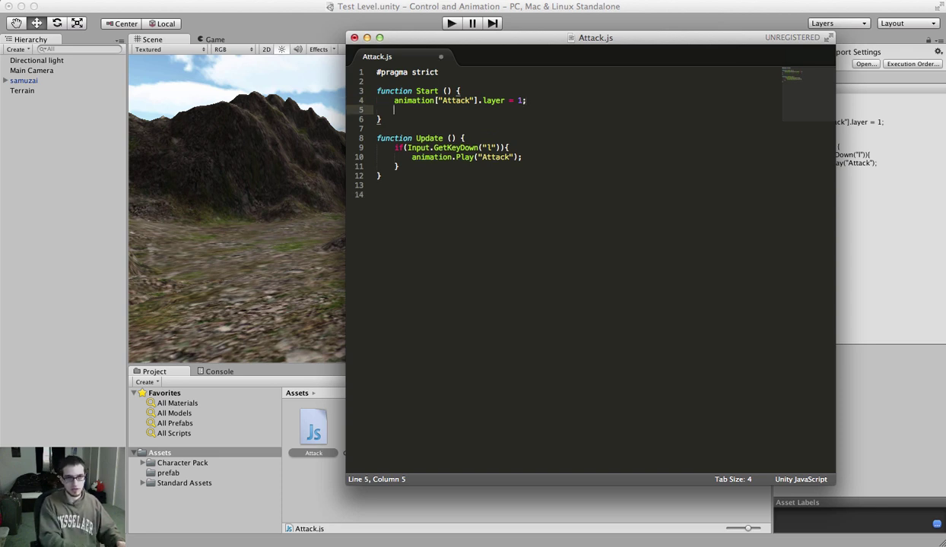
type("animatio")
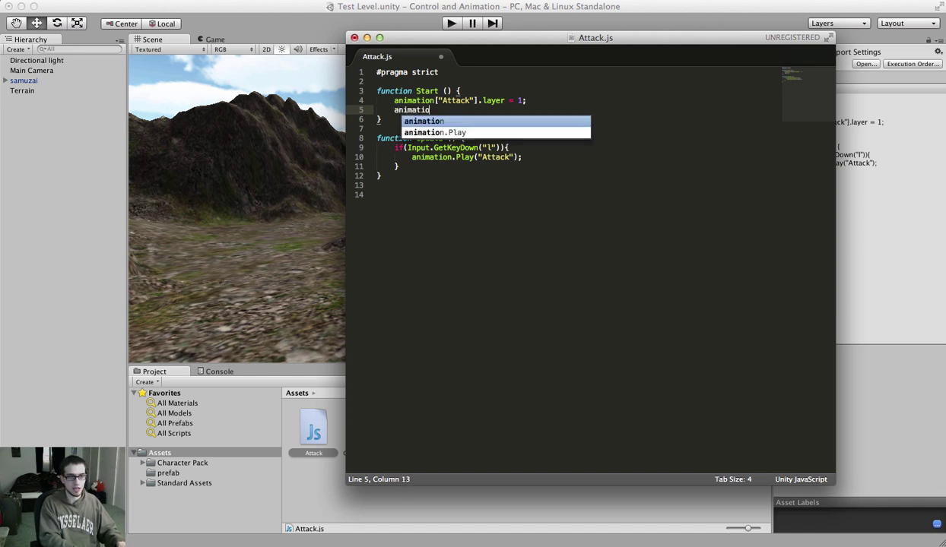
type("n[\"Attack\"")
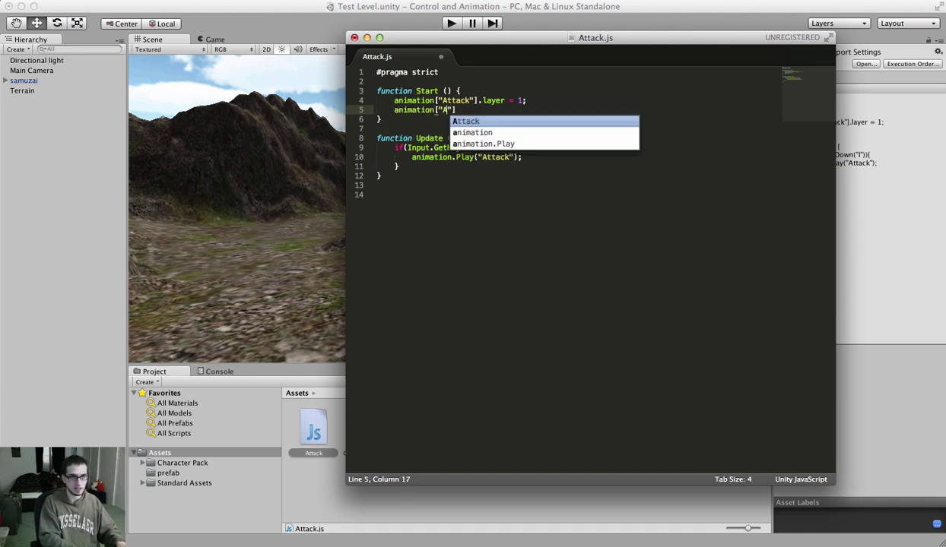
type("]")
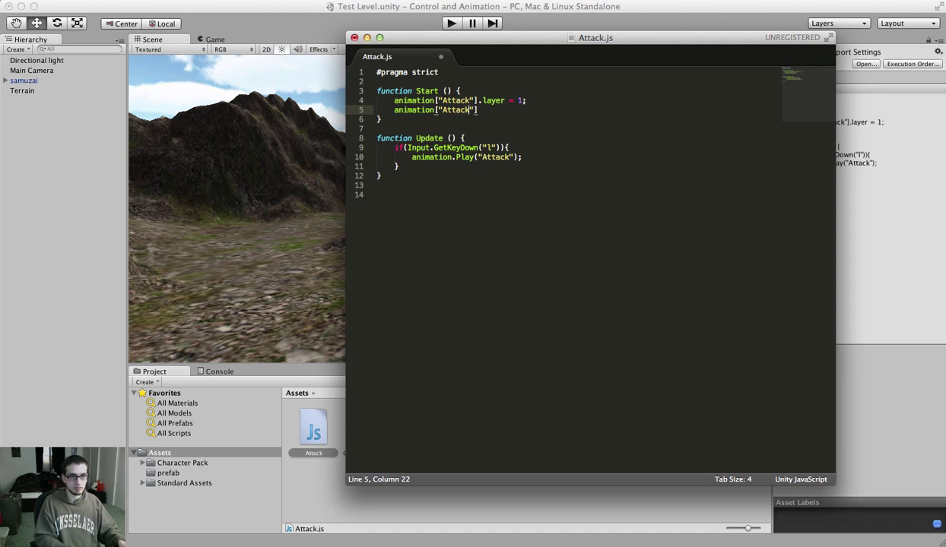
type(".wrap")
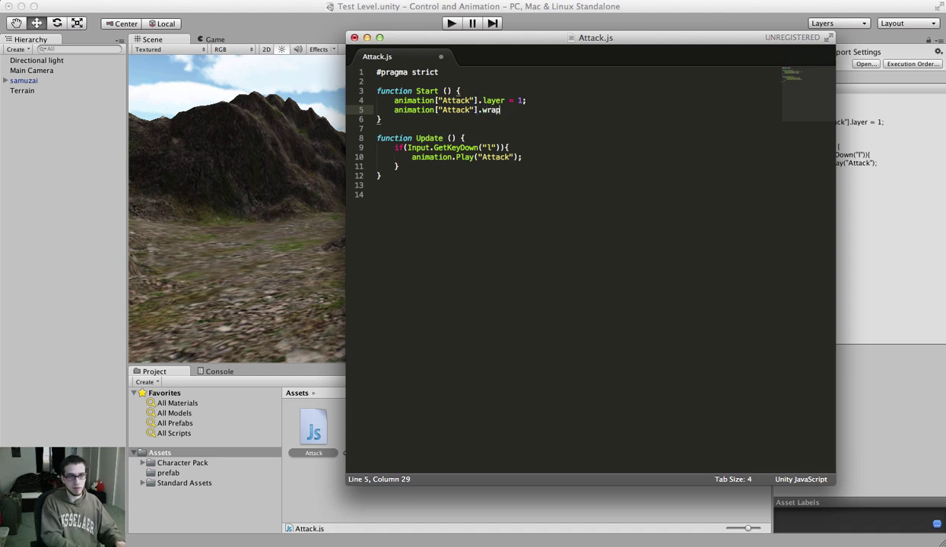
type("Mode ")
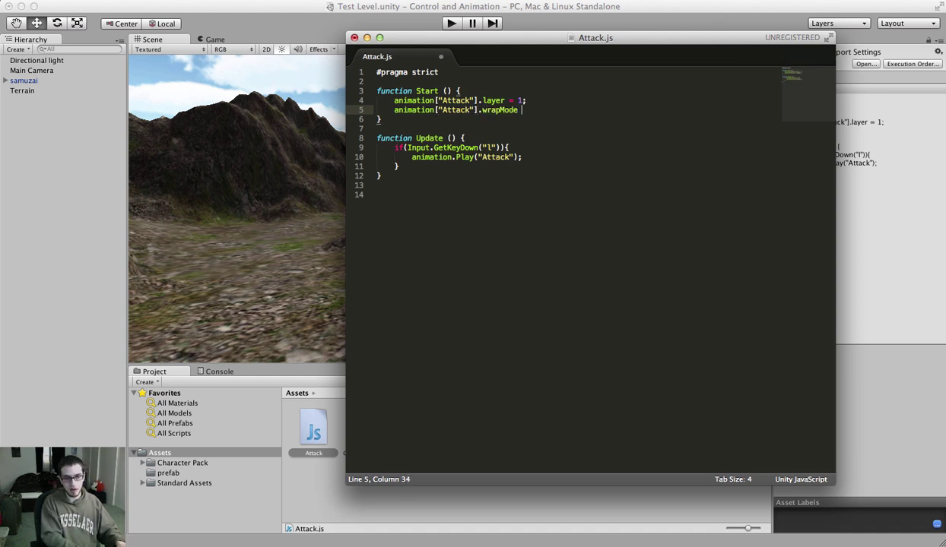
type("= WrapMode.Once;")
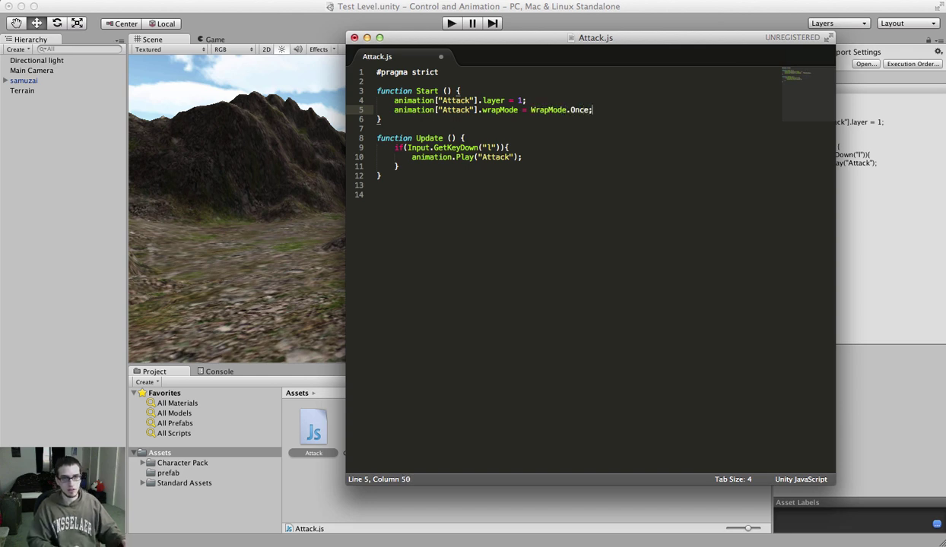
key("super+s")
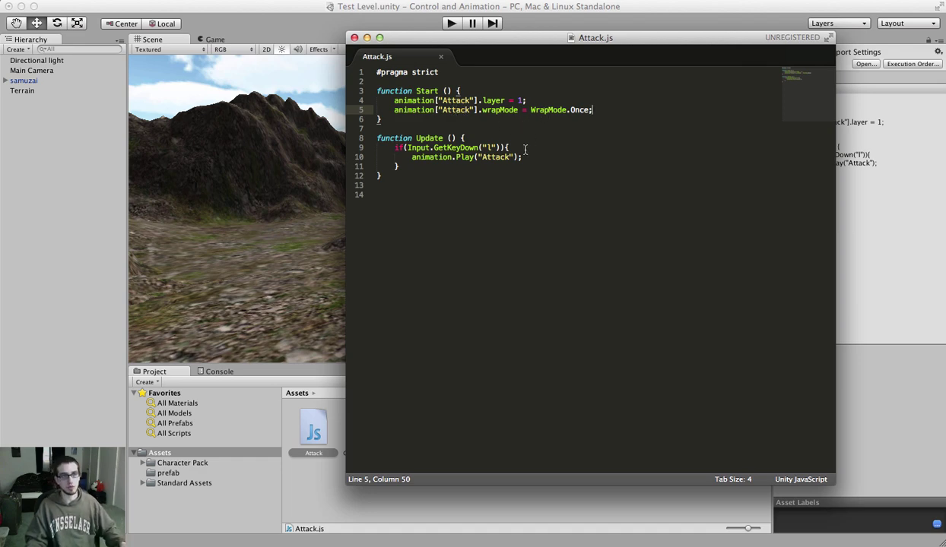
- Play the level and steer samuzai around the terrain with the A, D and W keys
left_click(293, 139)
left_click(451, 23)
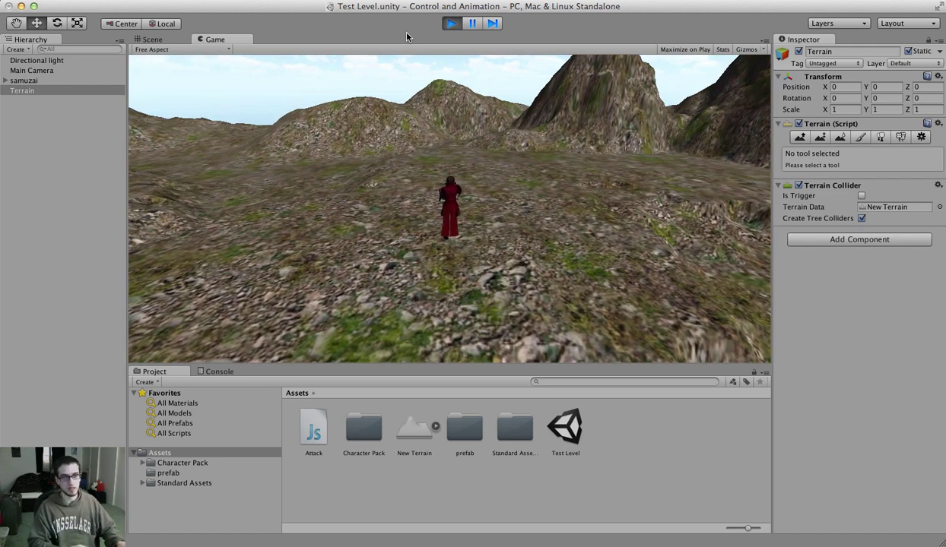
key("a")
key("d")
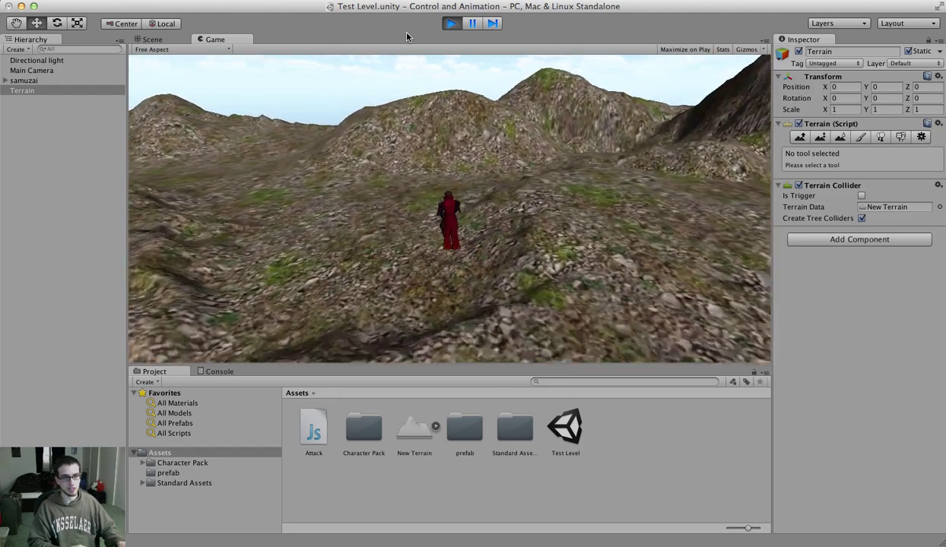
key("w")
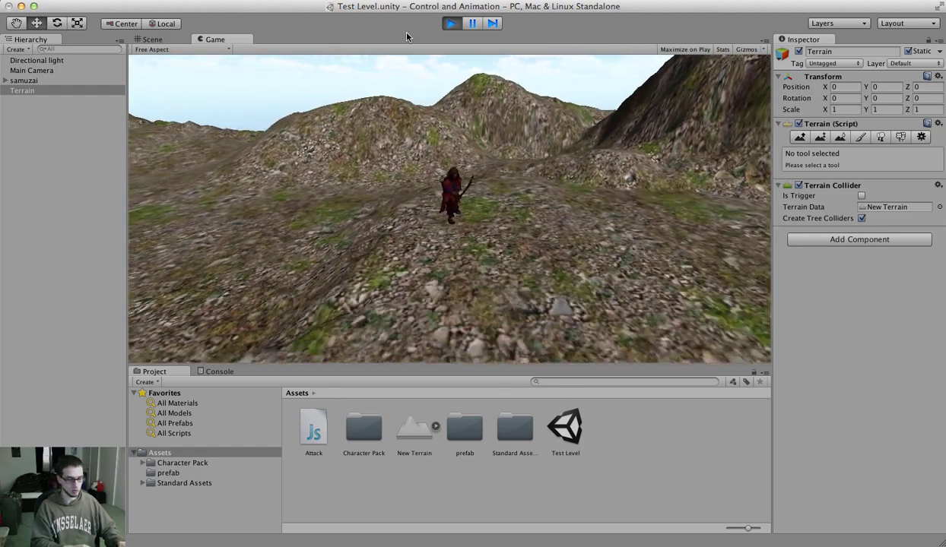
key("d")
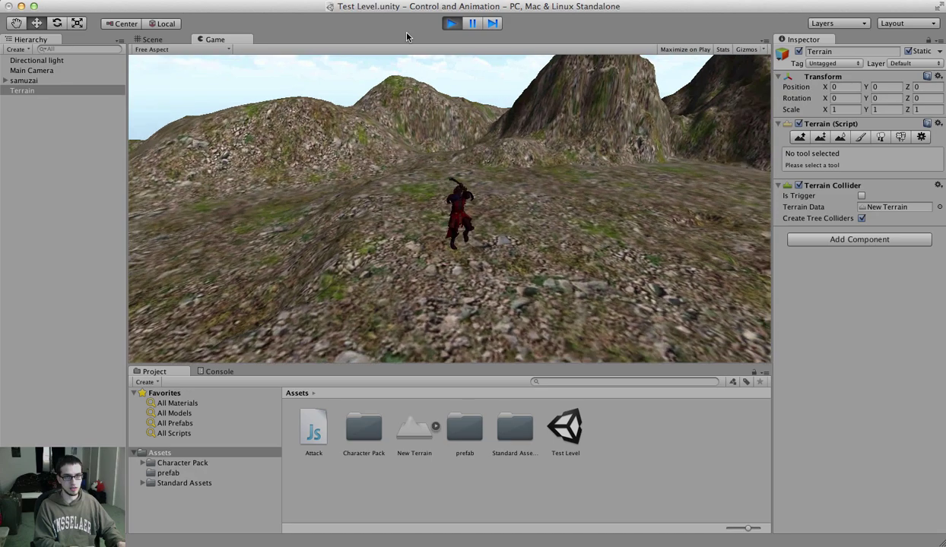
key("d")
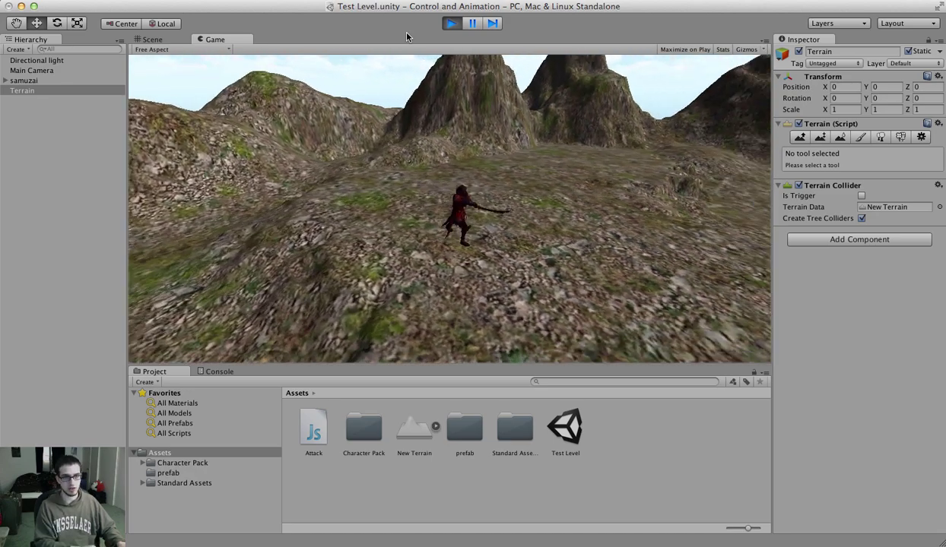
key("a")
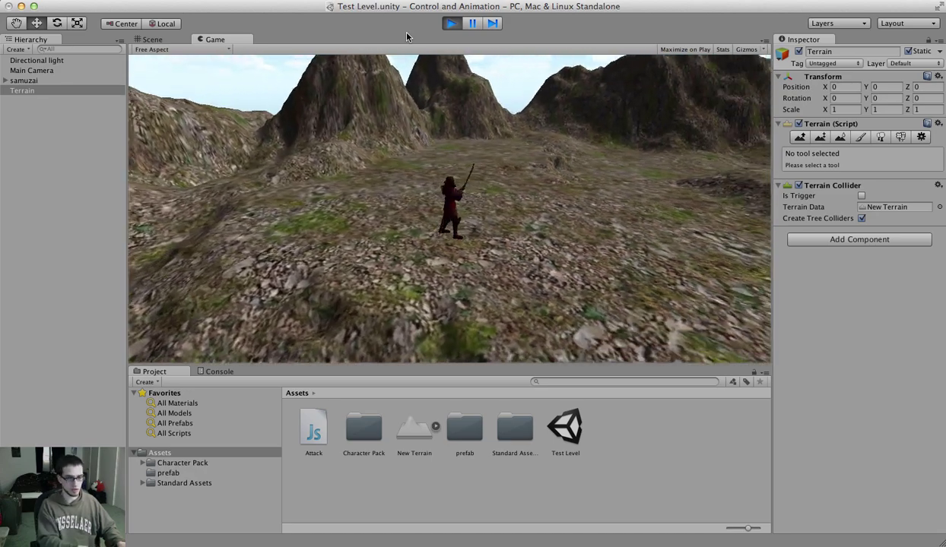
key("a")
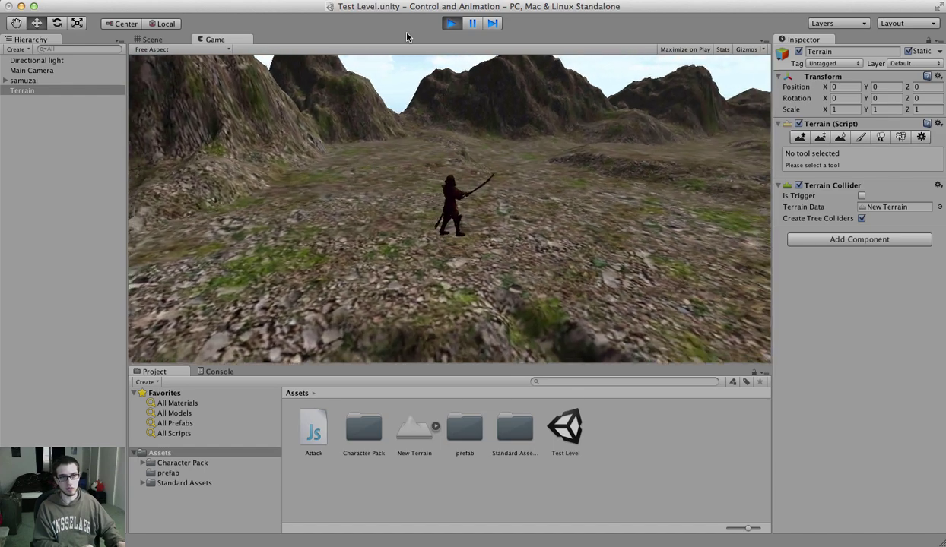
key("a")
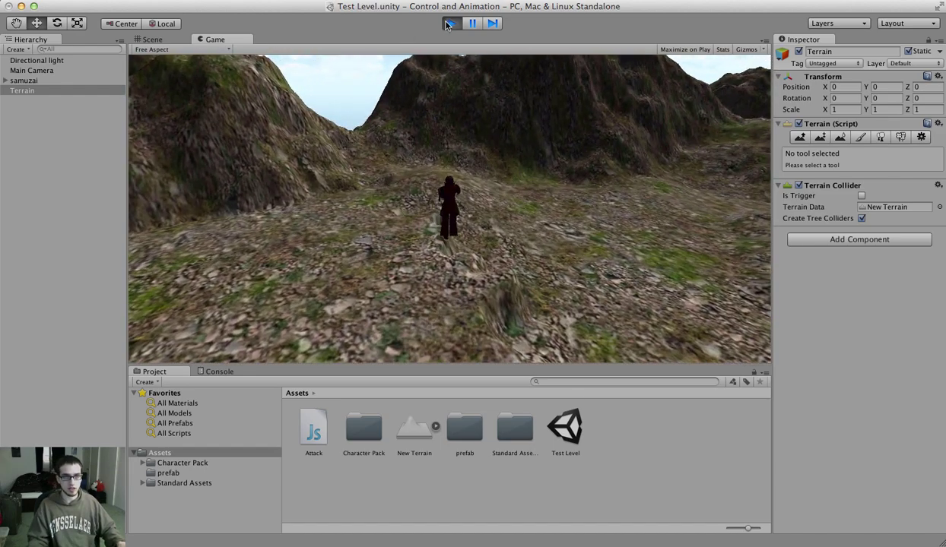
- On samuzai's Third Person Camera component, change Angular Max Speed from 15 to 100
left_click(27, 80)
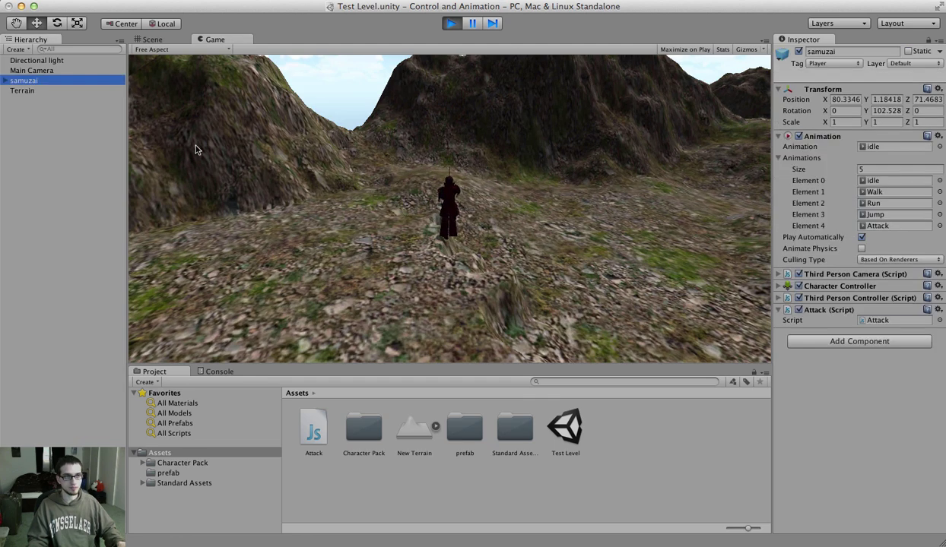
left_click(779, 297)
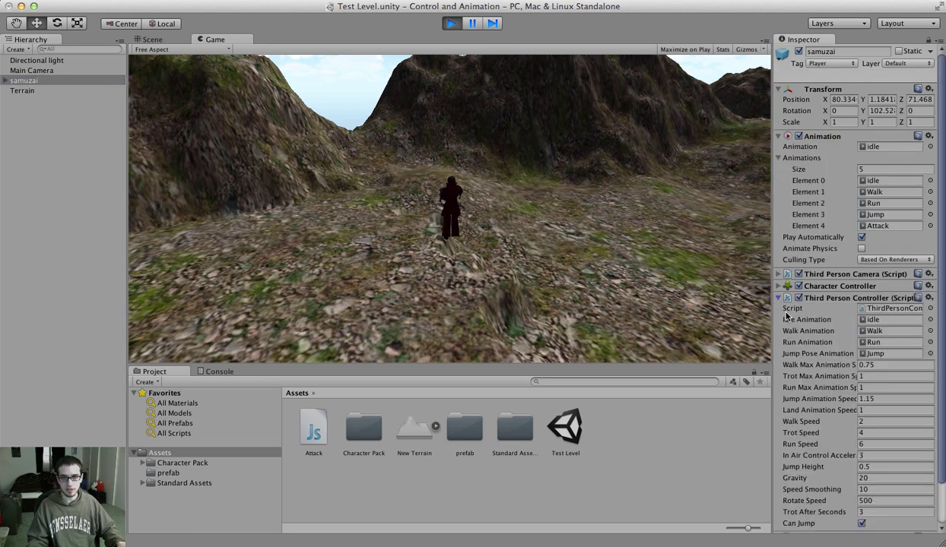
left_click(778, 273)
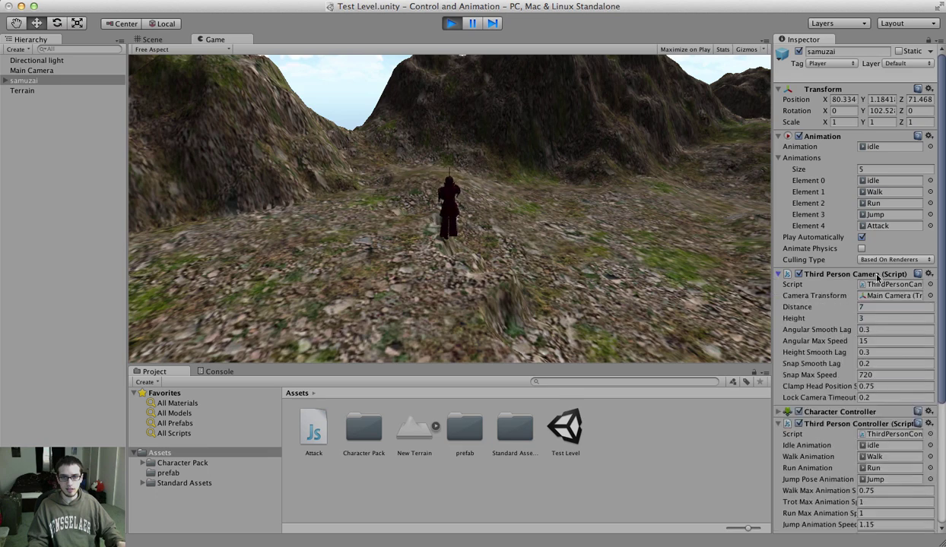
left_click(879, 340)
type("100")
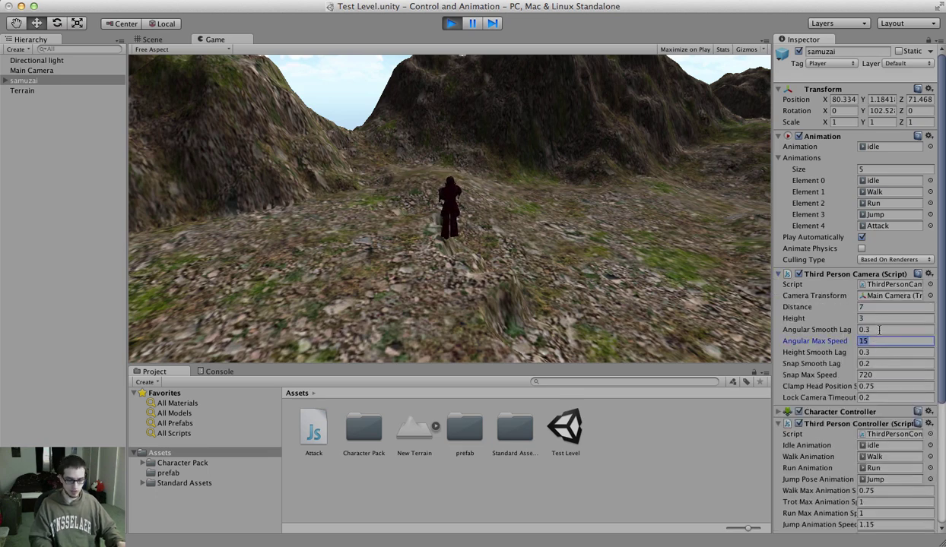